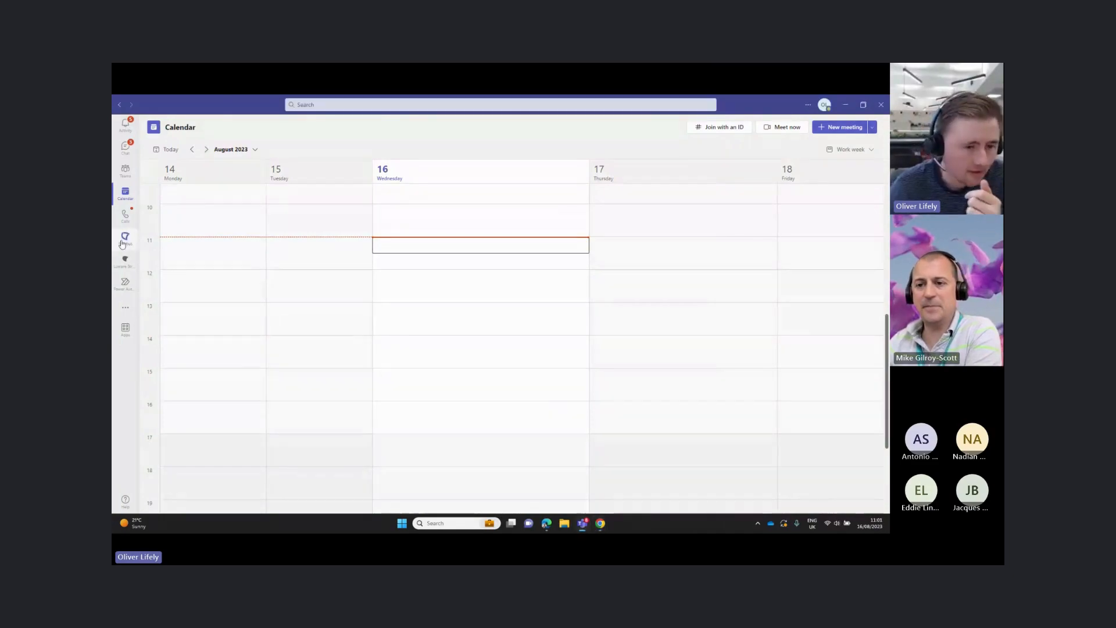
# Launch the Nimbus app from the Teams left rail.
pyautogui.click(125, 237)
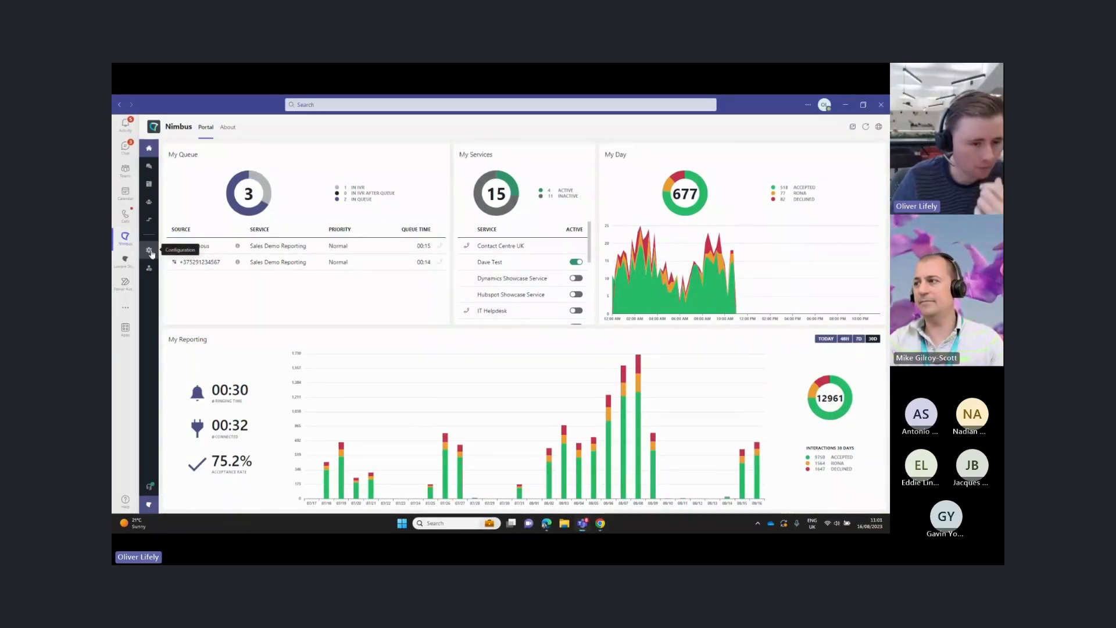
# Go to the Nimbus Configuration area and show the Workflows list.
pyautogui.click(150, 252)
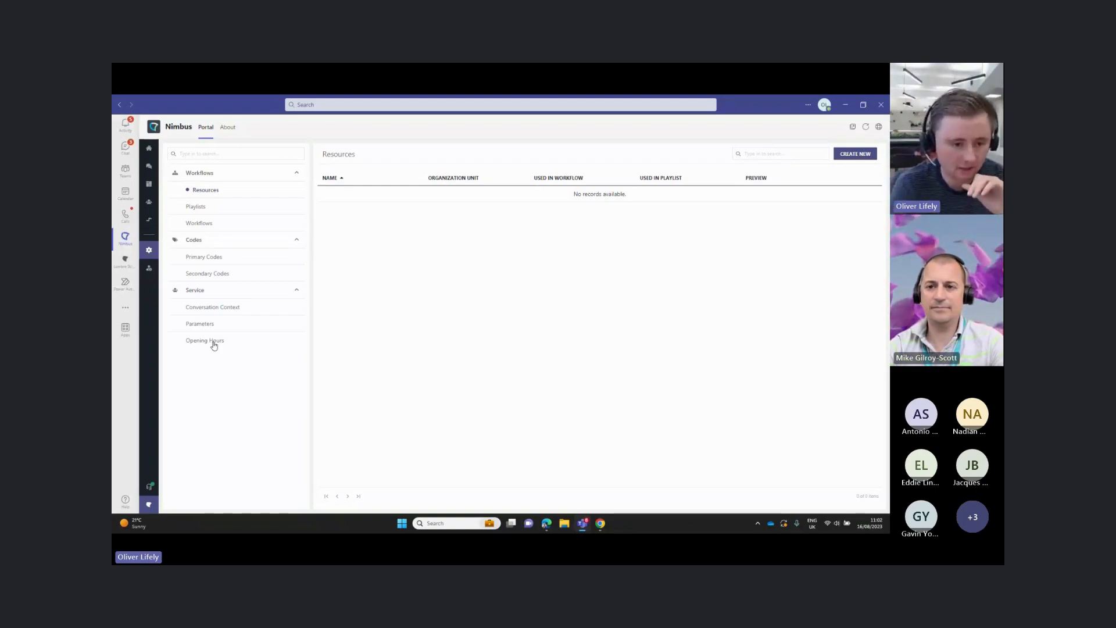
pyautogui.click(228, 225)
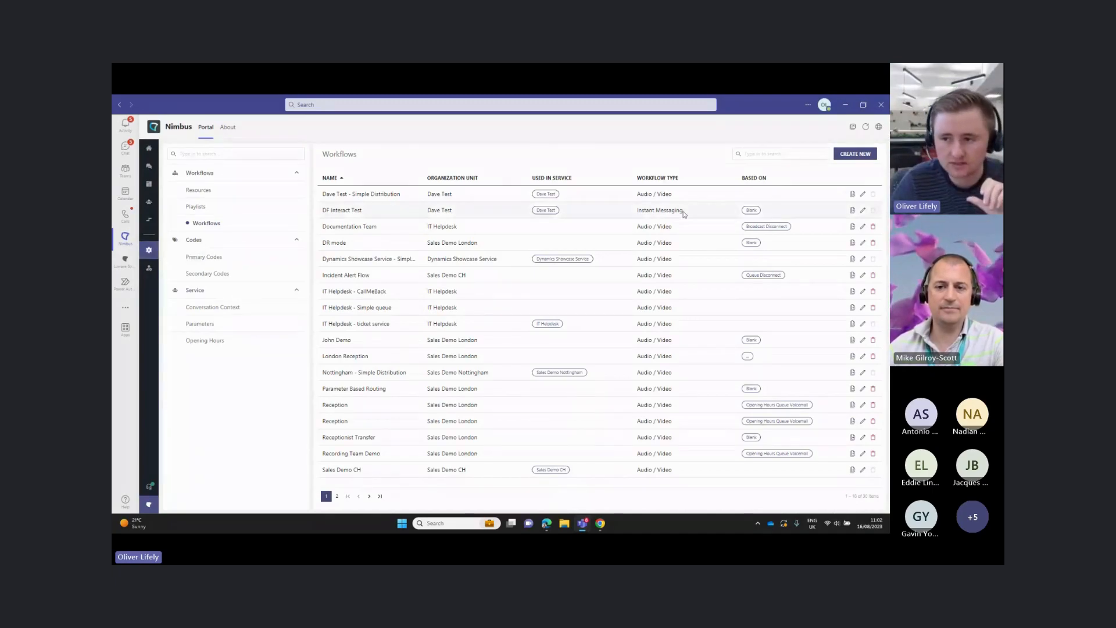
# Start a new Audio/Video workflow named Test assigned to the Contact Centre UK unit.
pyautogui.click(847, 156)
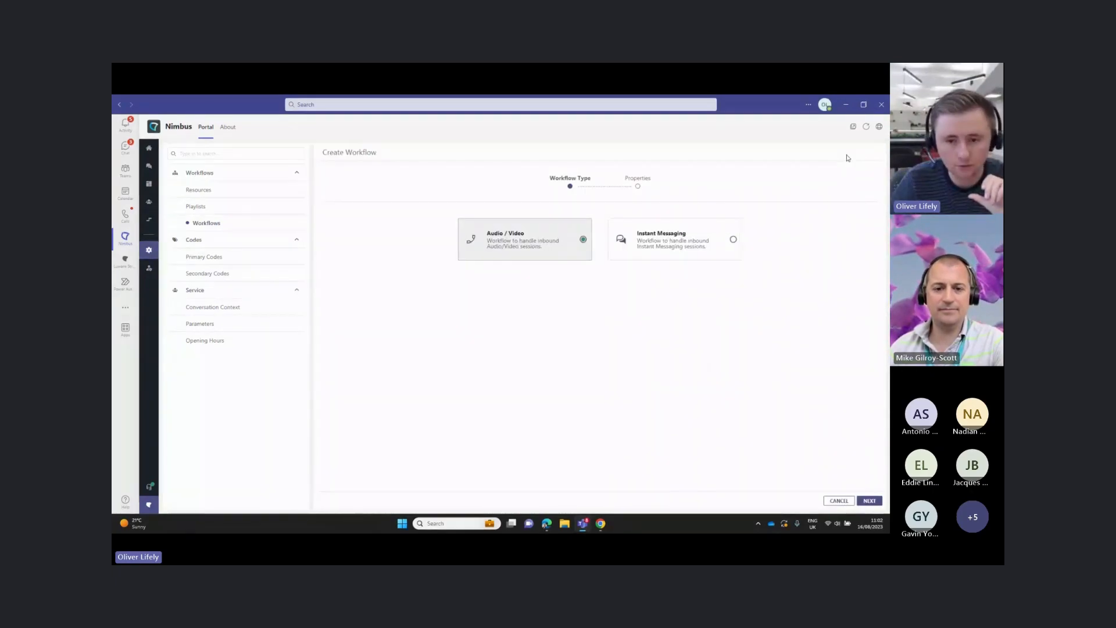
pyautogui.click(868, 500)
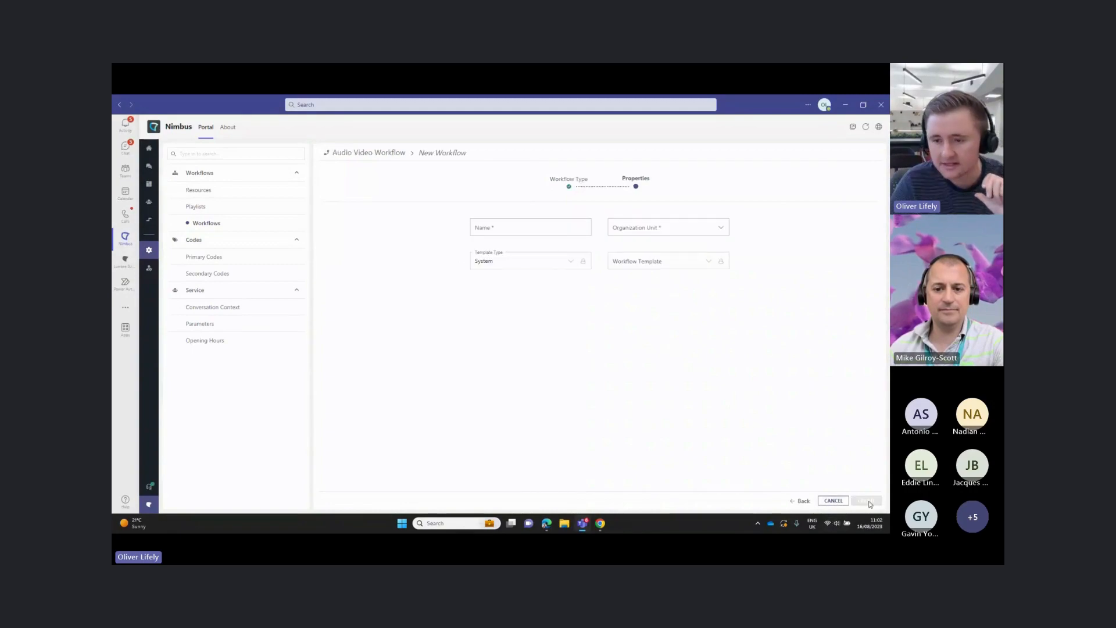
pyautogui.click(485, 226)
pyautogui.write('Test')
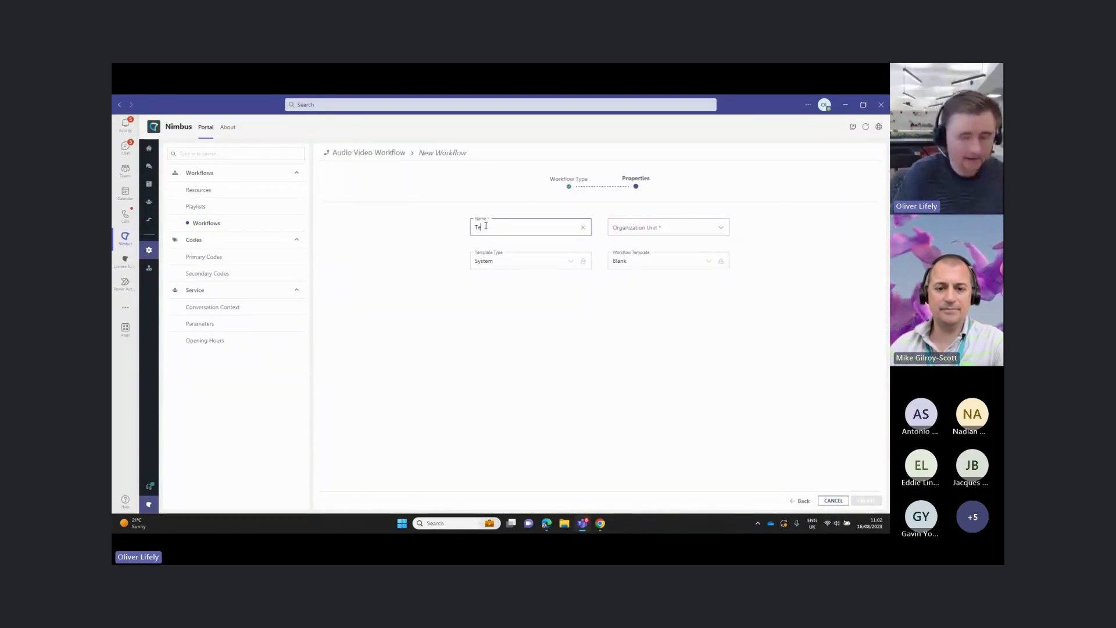
pyautogui.click(667, 227)
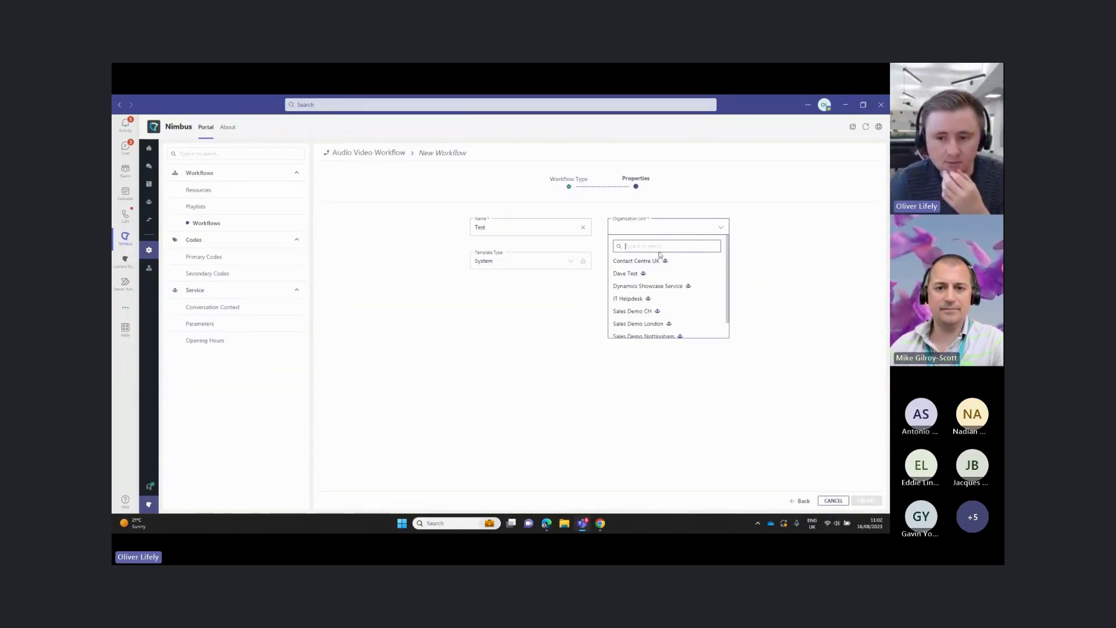
pyautogui.click(637, 260)
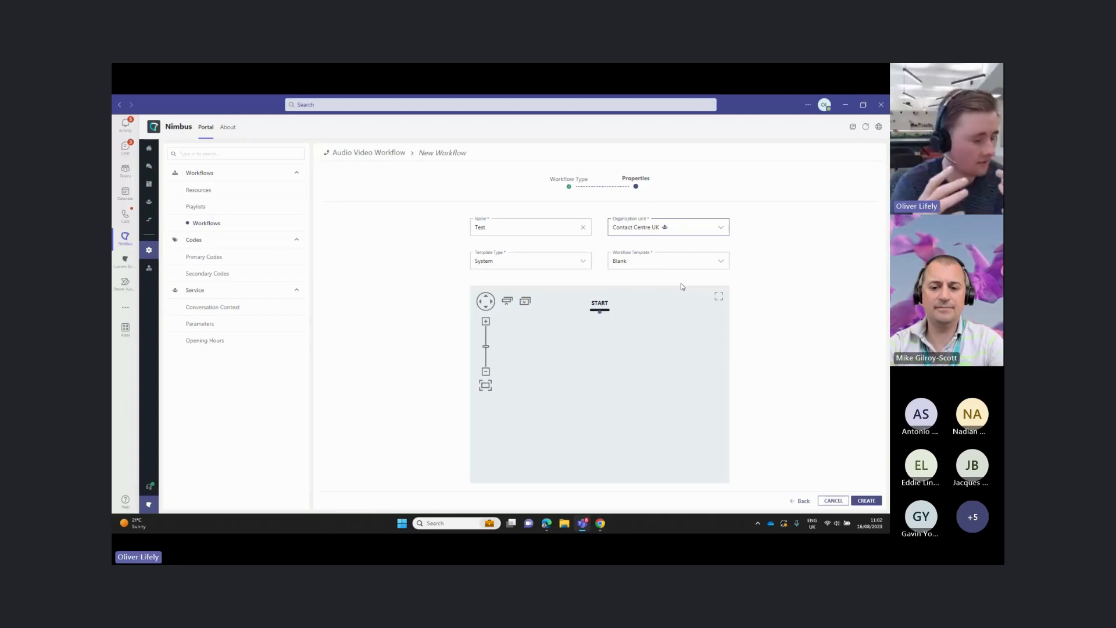
# Create the workflow and place a Check Opening Hours step connected beneath START.
pyautogui.click(866, 500)
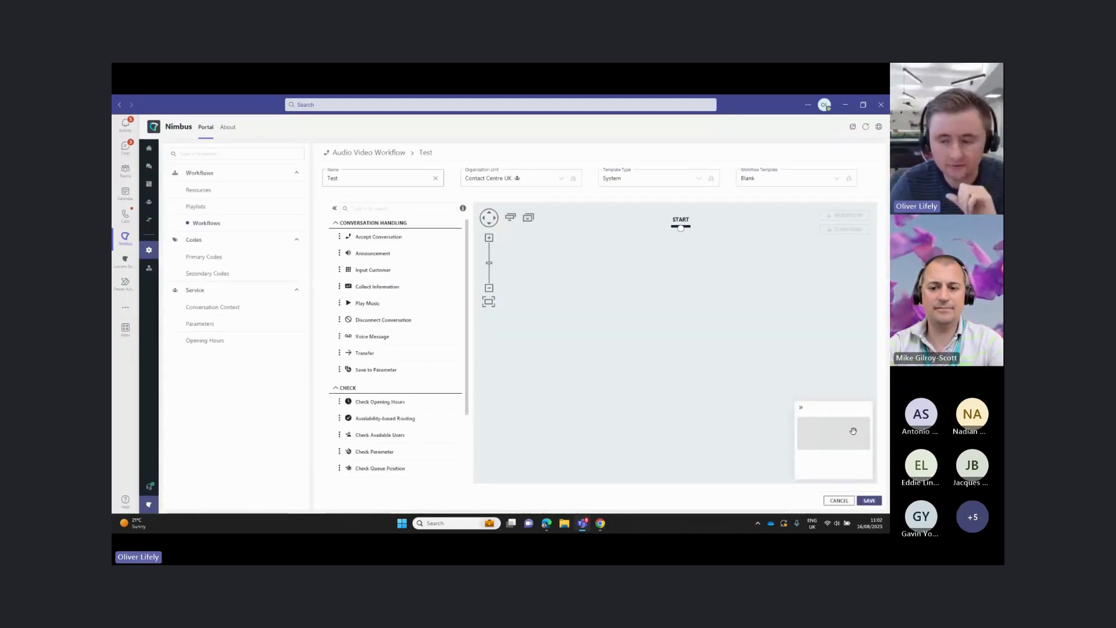
pyautogui.click(802, 409)
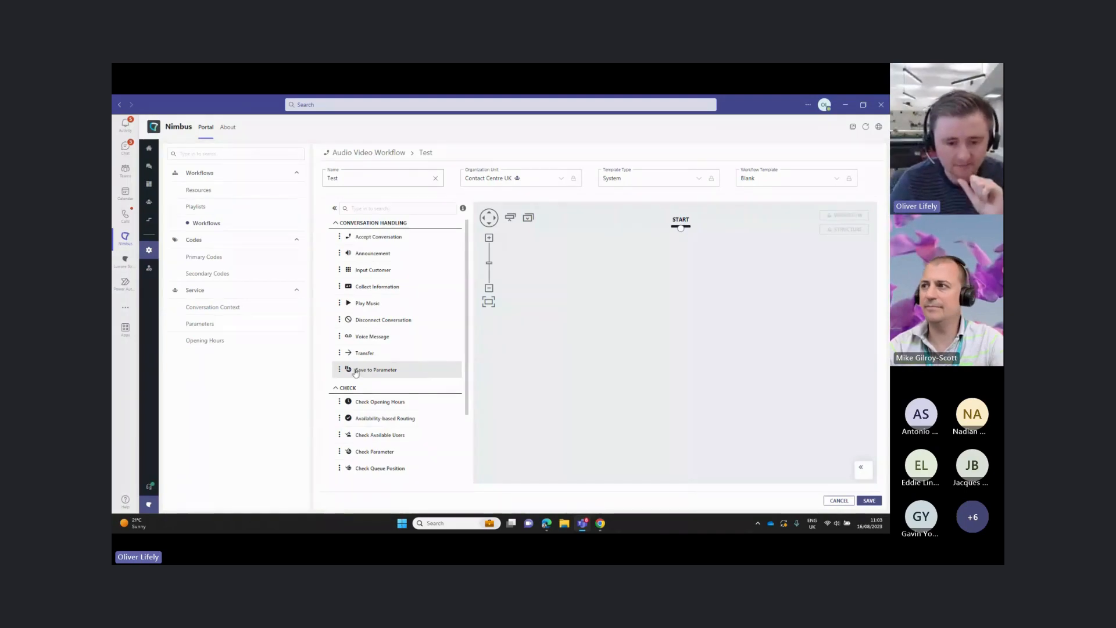
pyautogui.moveTo(375, 401); pyautogui.dragTo(649, 273)
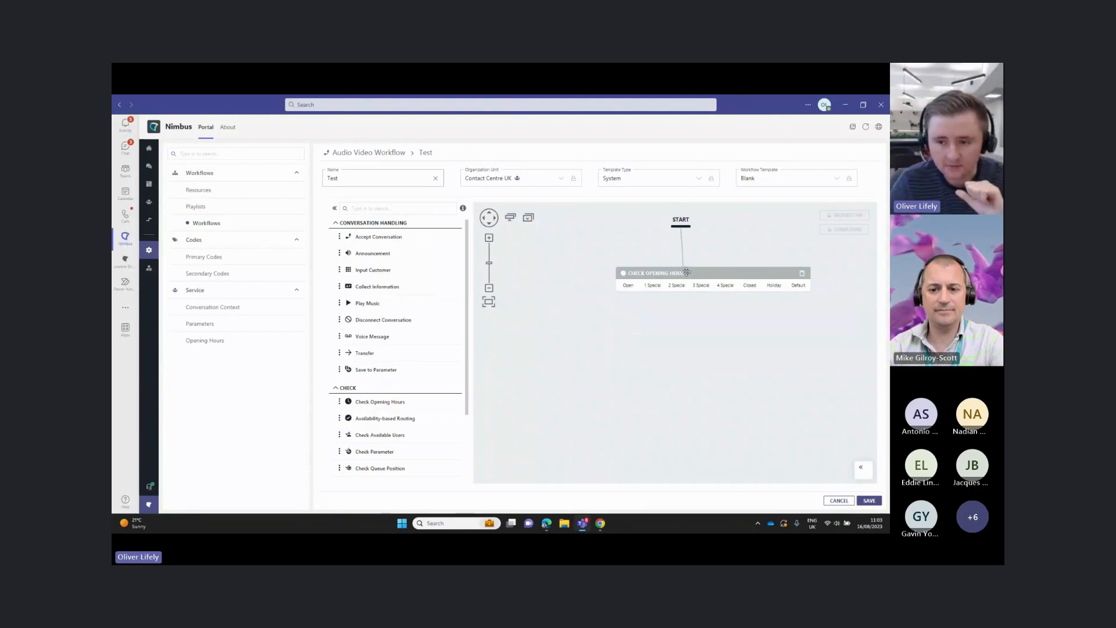
pyautogui.moveTo(659, 273); pyautogui.dragTo(637, 268)
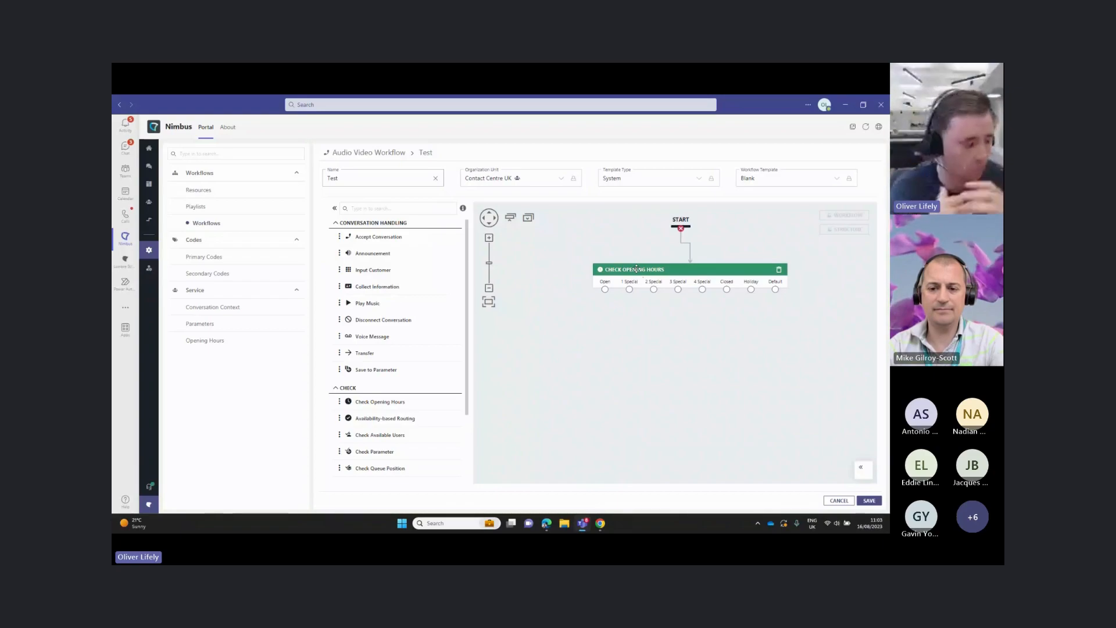
pyautogui.moveTo(637, 269); pyautogui.dragTo(668, 273)
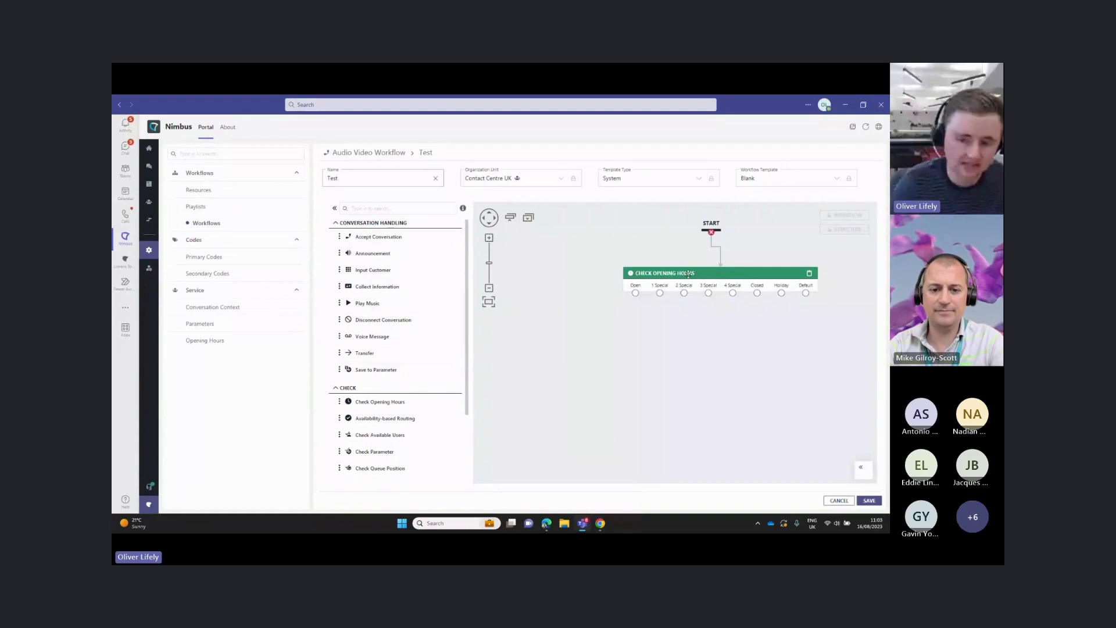
# Add an Input Customer step and route the Open exit into it.
pyautogui.moveTo(651, 311); pyautogui.dragTo(665, 313)
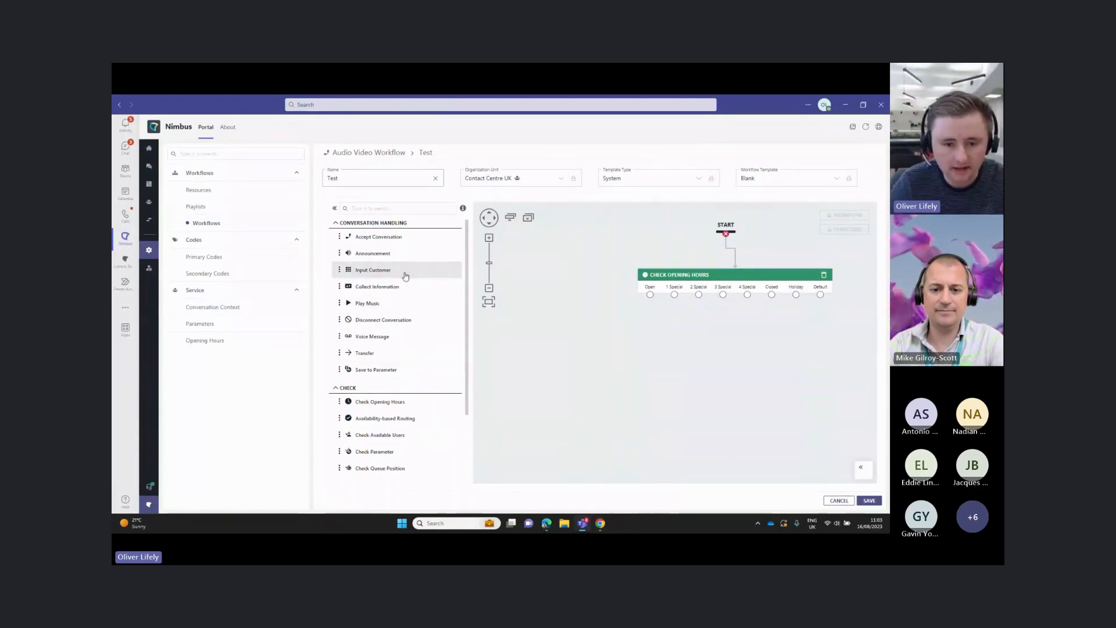
pyautogui.moveTo(384, 270); pyautogui.dragTo(595, 333)
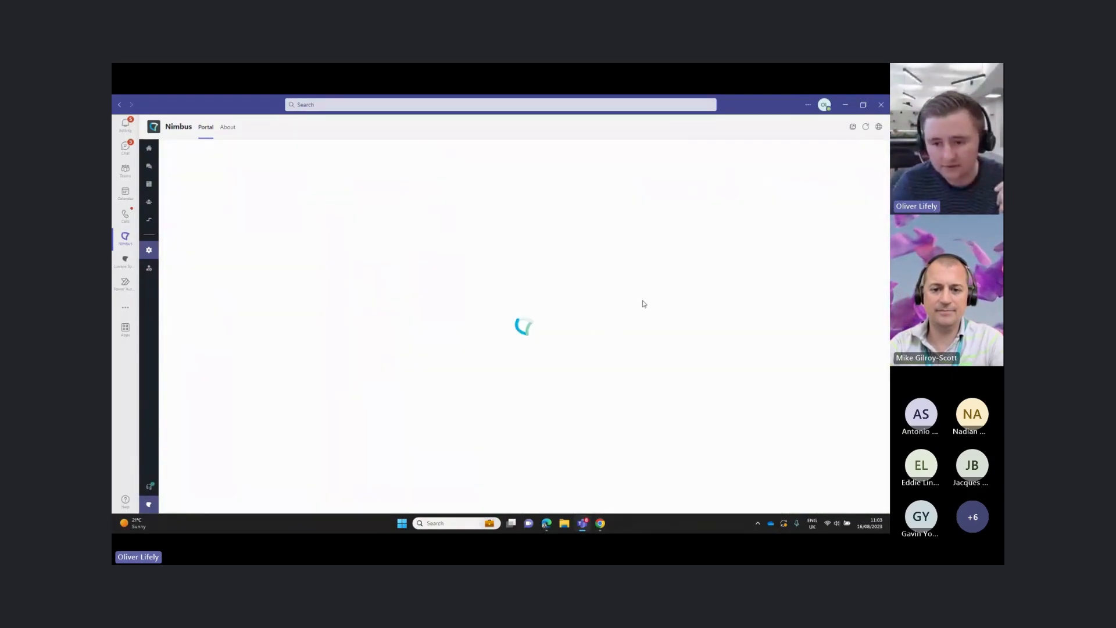
pyautogui.moveTo(591, 331); pyautogui.dragTo(596, 334)
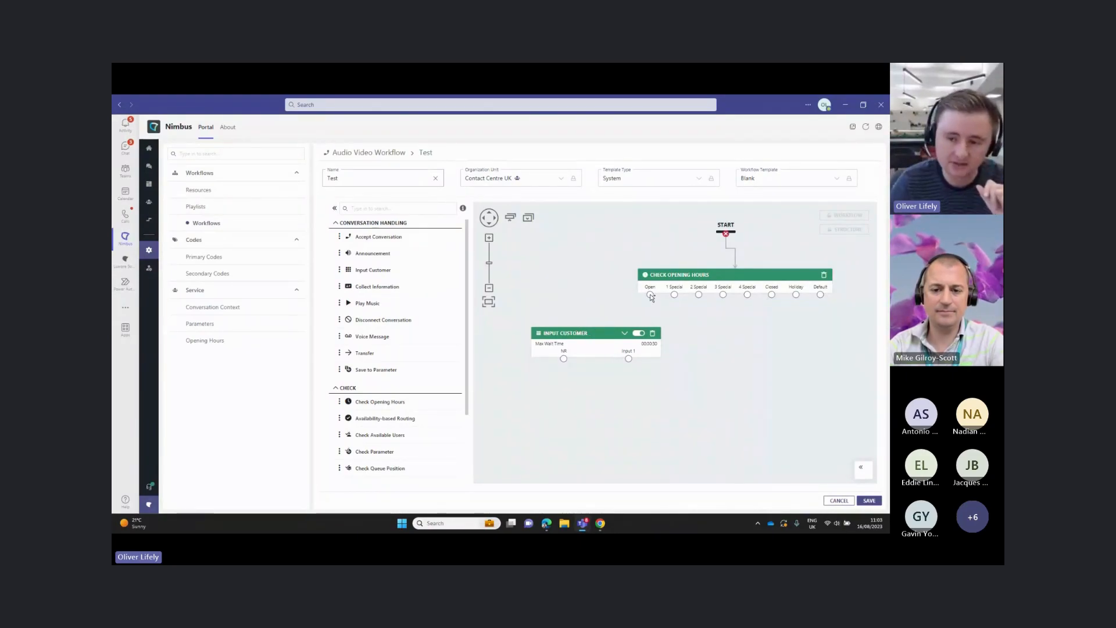
pyautogui.moveTo(650, 294); pyautogui.dragTo(601, 334)
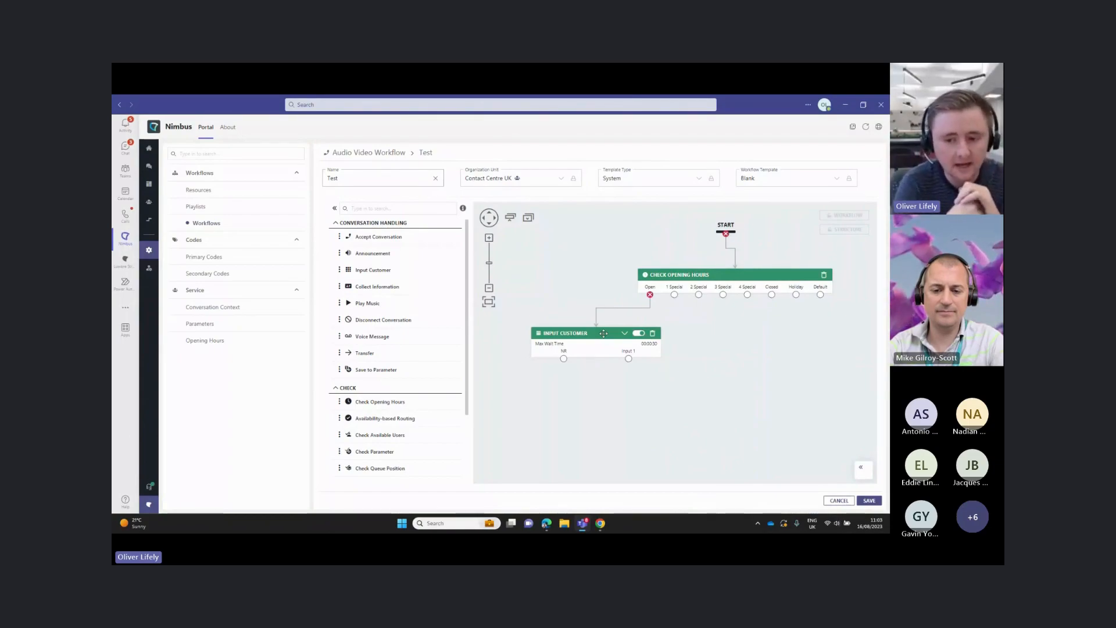
pyautogui.click(626, 333)
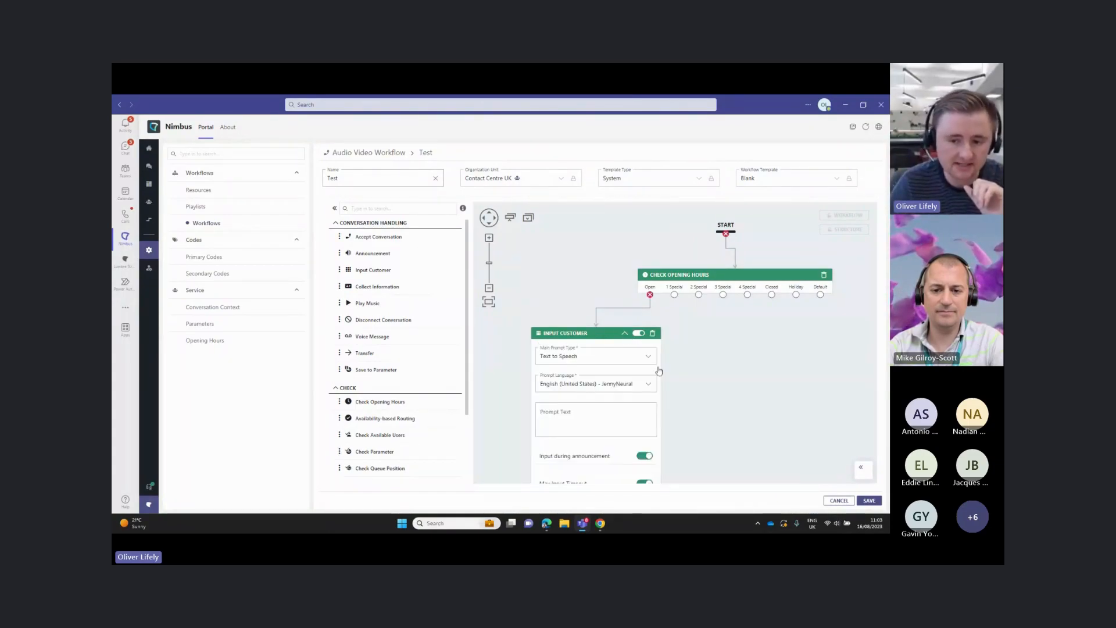
pyautogui.scroll(-2, 699, 377)
pyautogui.moveTo(701, 377); pyautogui.dragTo(710, 354)
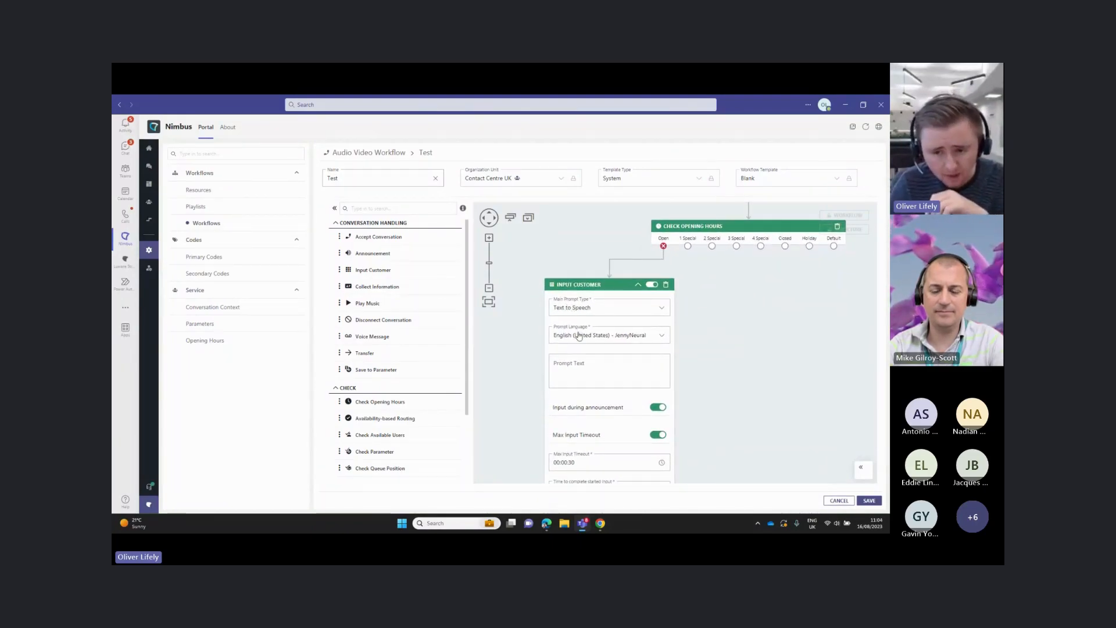
# Set its prompt language to English (United Kingdom) - OliverNeural and prompt type to Resources.
pyautogui.click(608, 335)
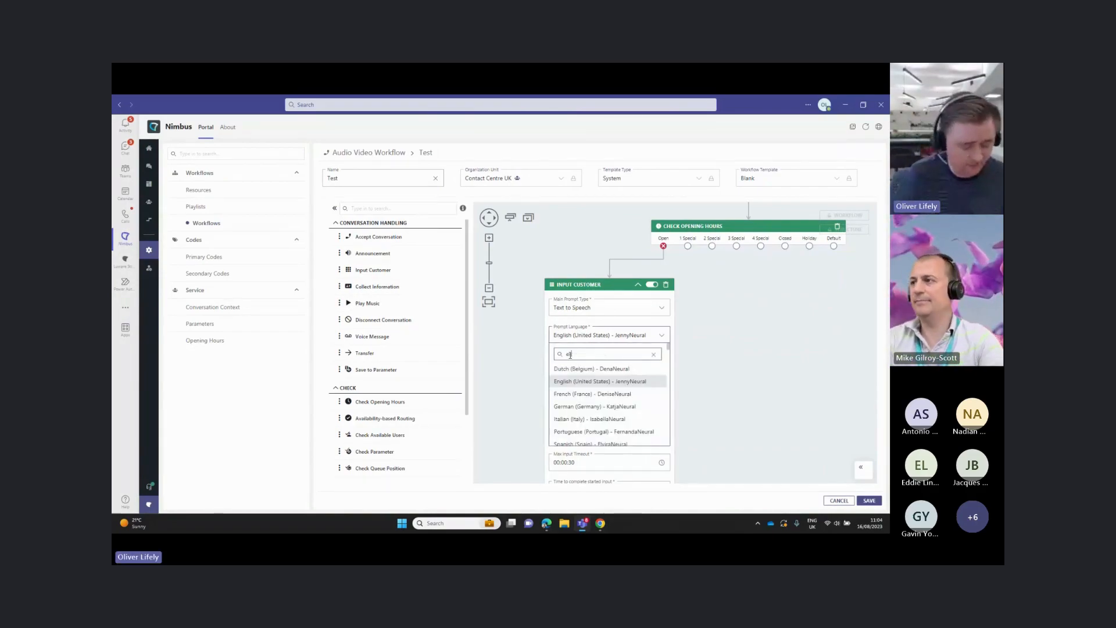
pyautogui.write('english')
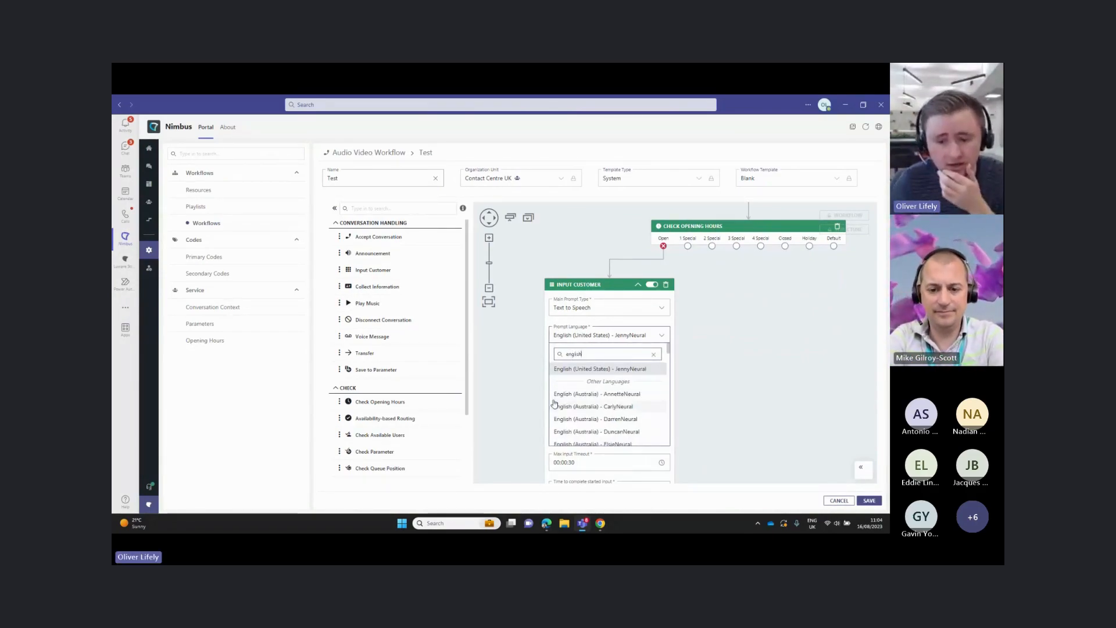
pyautogui.scroll(-5, 582, 415)
pyautogui.scroll(-5, 582, 415)
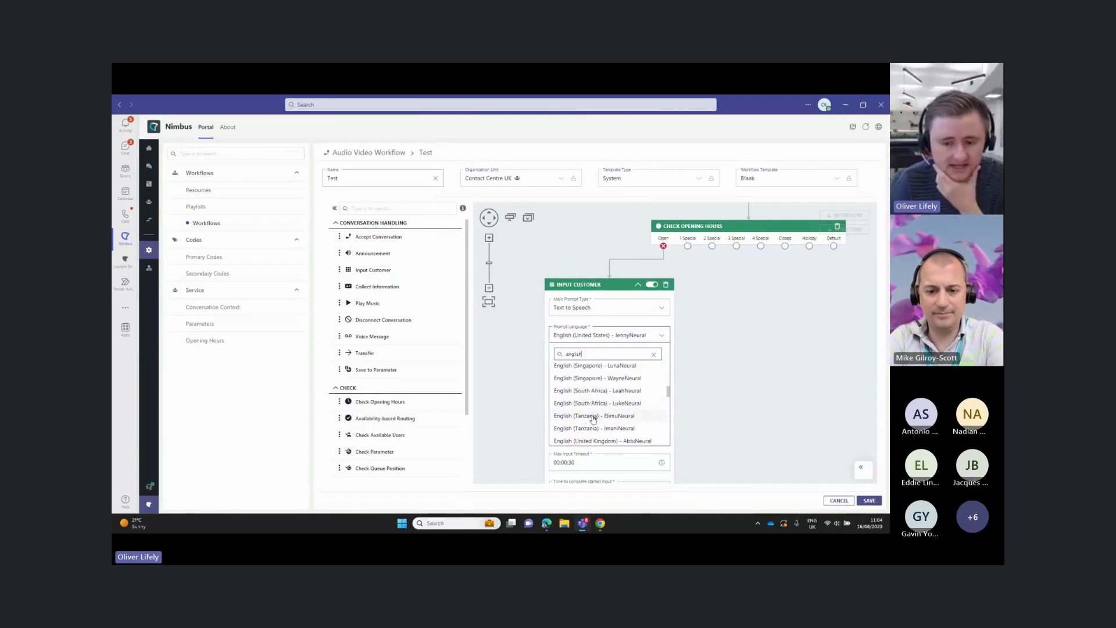
pyautogui.click(603, 405)
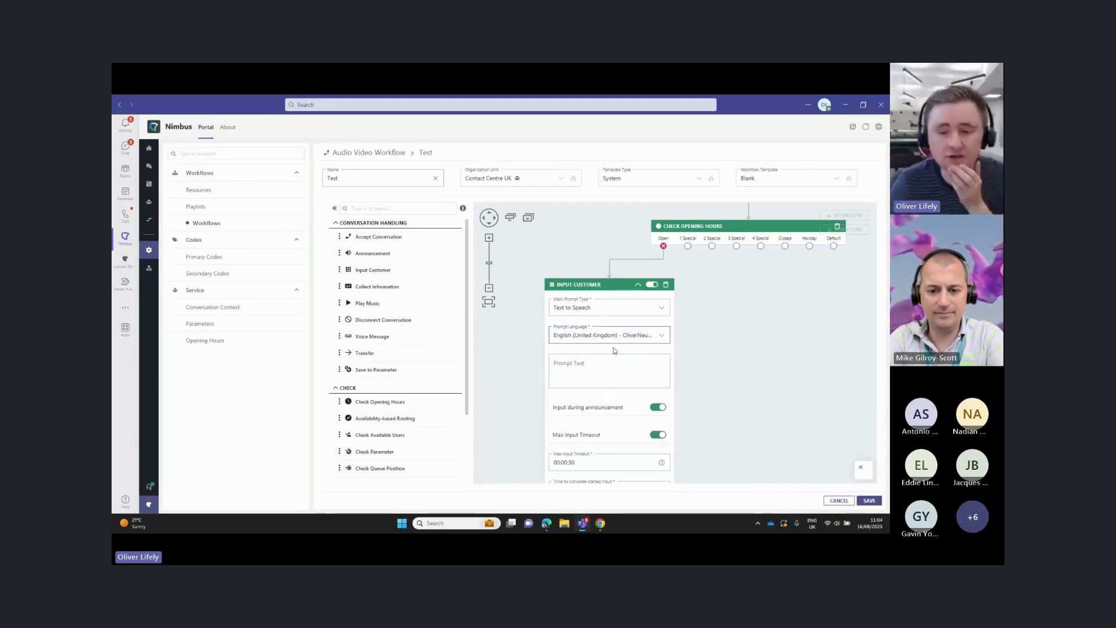
pyautogui.click(632, 310)
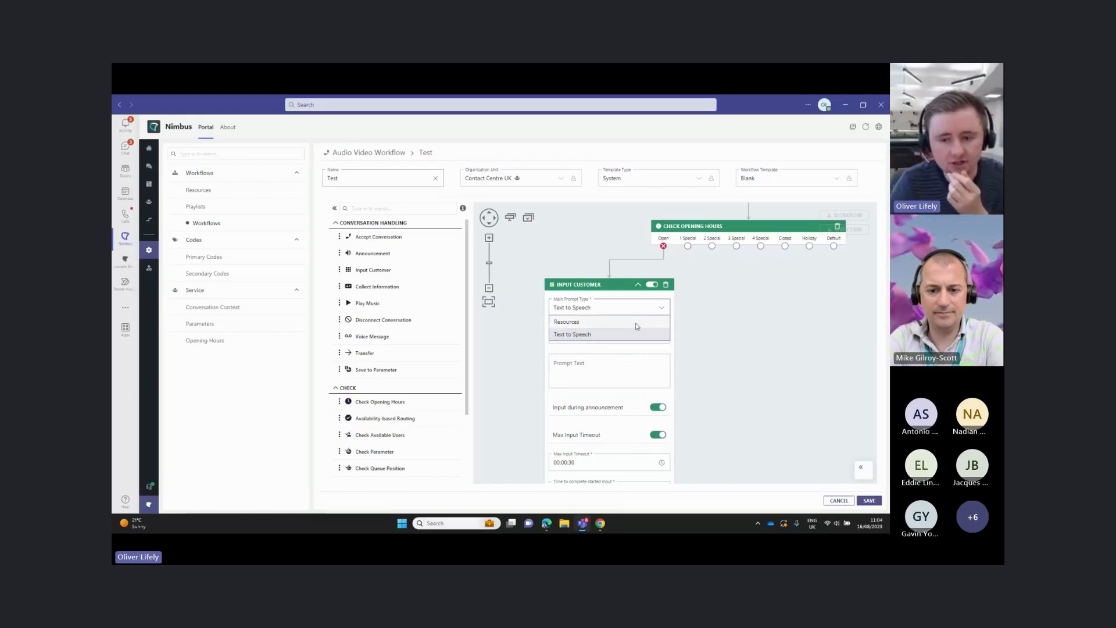
pyautogui.click(635, 322)
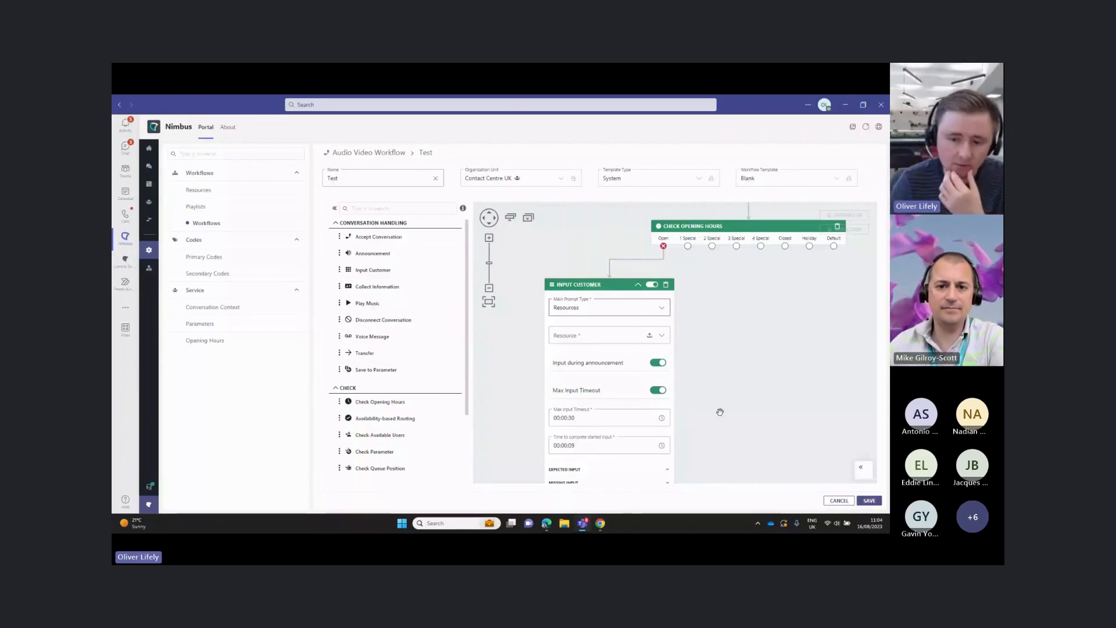
# Define three caller inputs: Customer Service on 1, Reception on 2 and Sales on 3.
pyautogui.moveTo(719, 411); pyautogui.dragTo(732, 309)
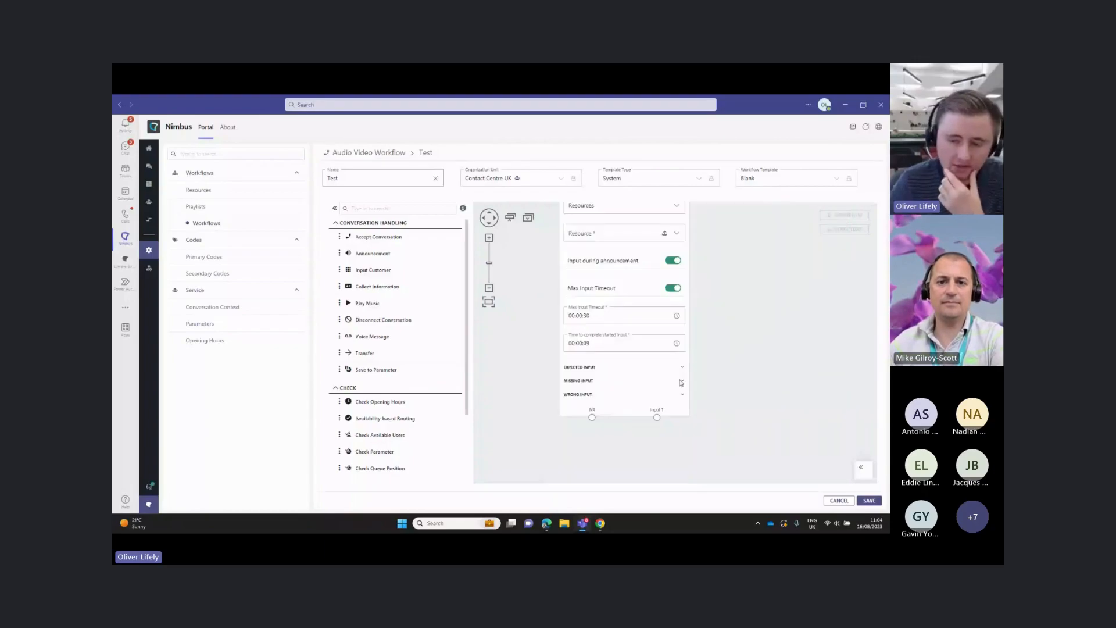
pyautogui.click(682, 367)
pyautogui.moveTo(710, 376); pyautogui.dragTo(780, 363)
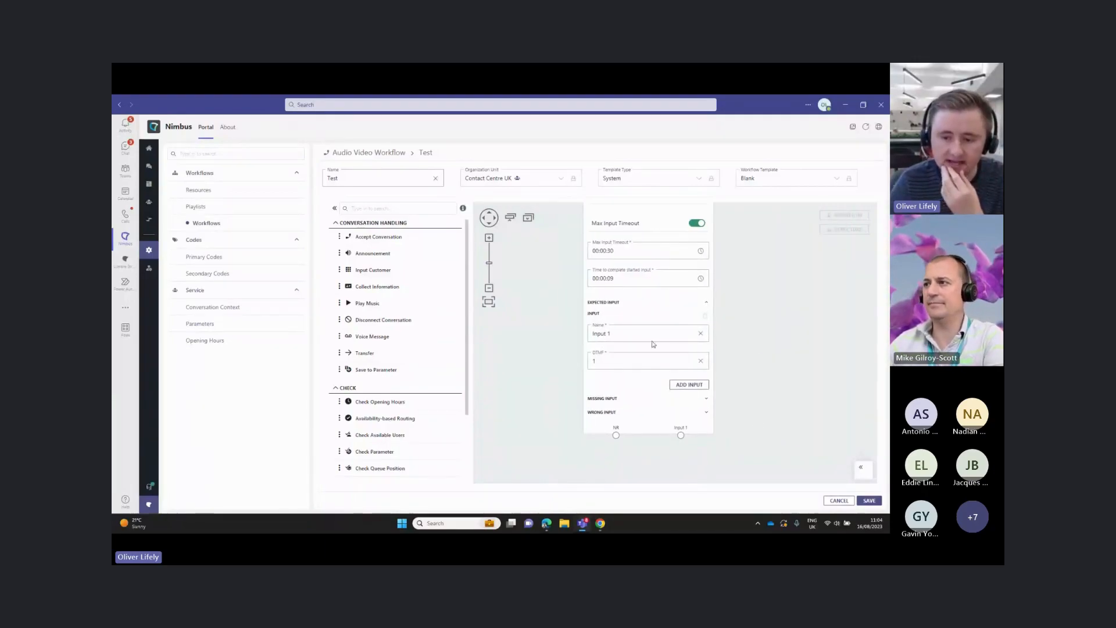
pyautogui.moveTo(652, 334); pyautogui.dragTo(586, 337)
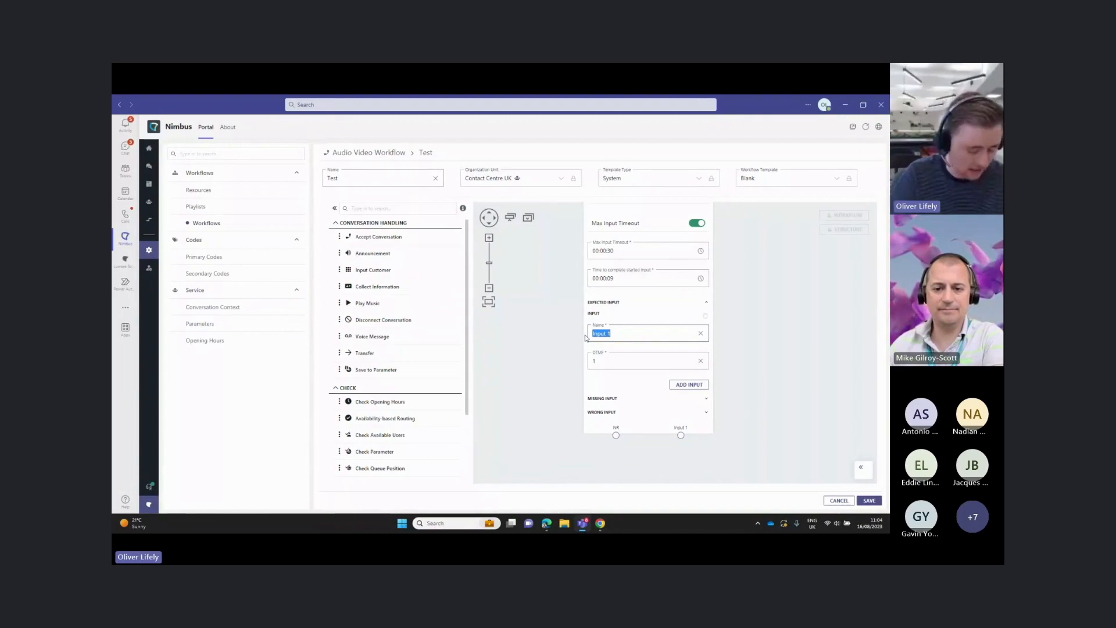
pyautogui.write('Customer')
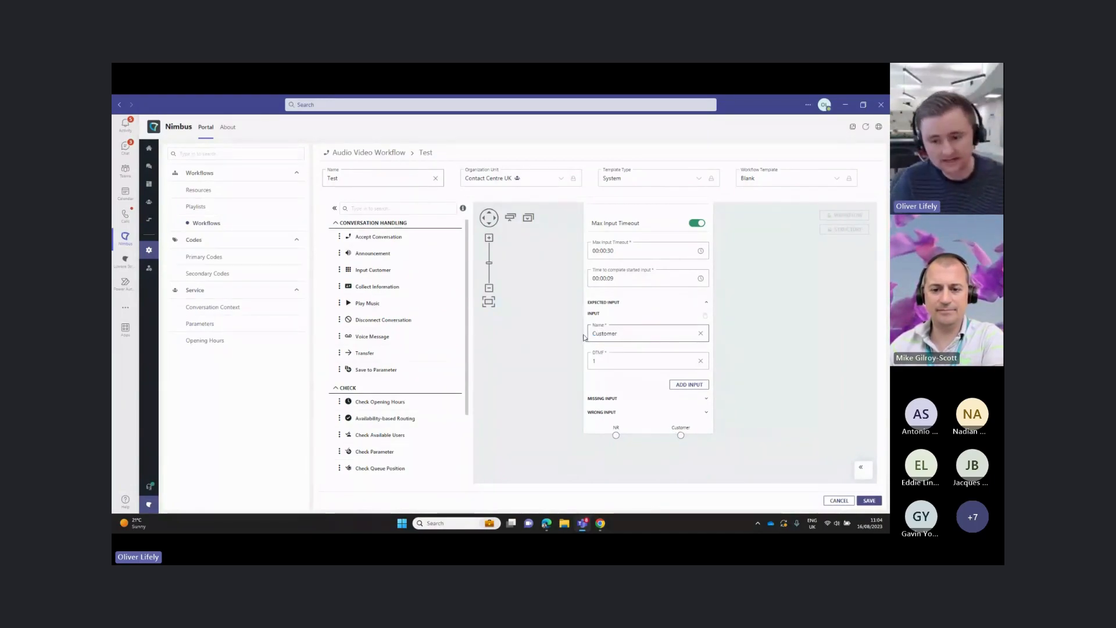
pyautogui.write(' Service')
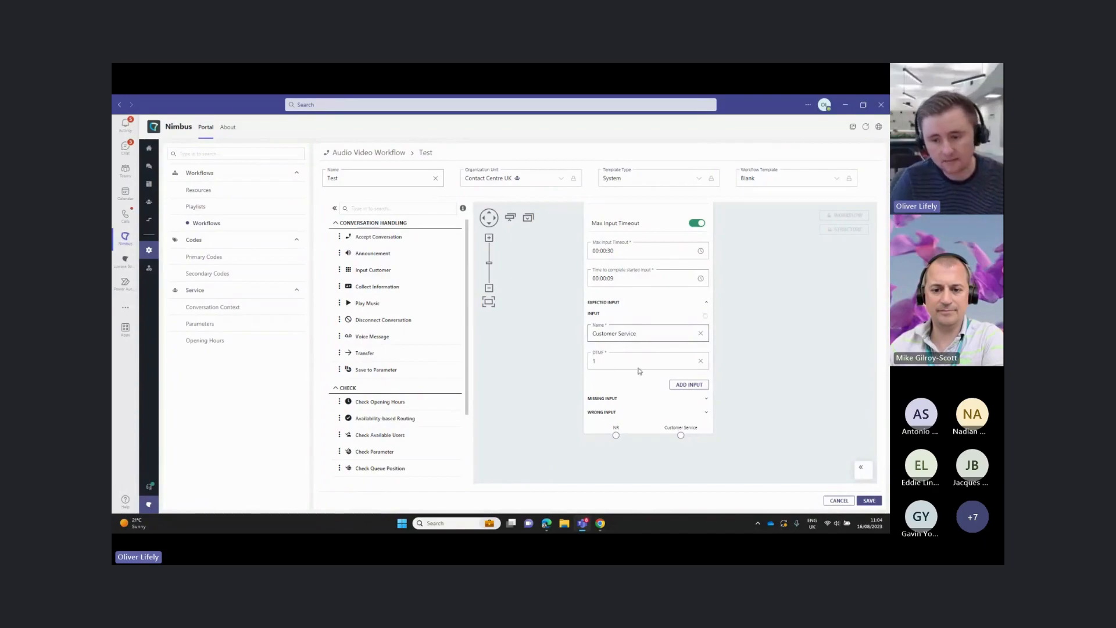
pyautogui.click(707, 388)
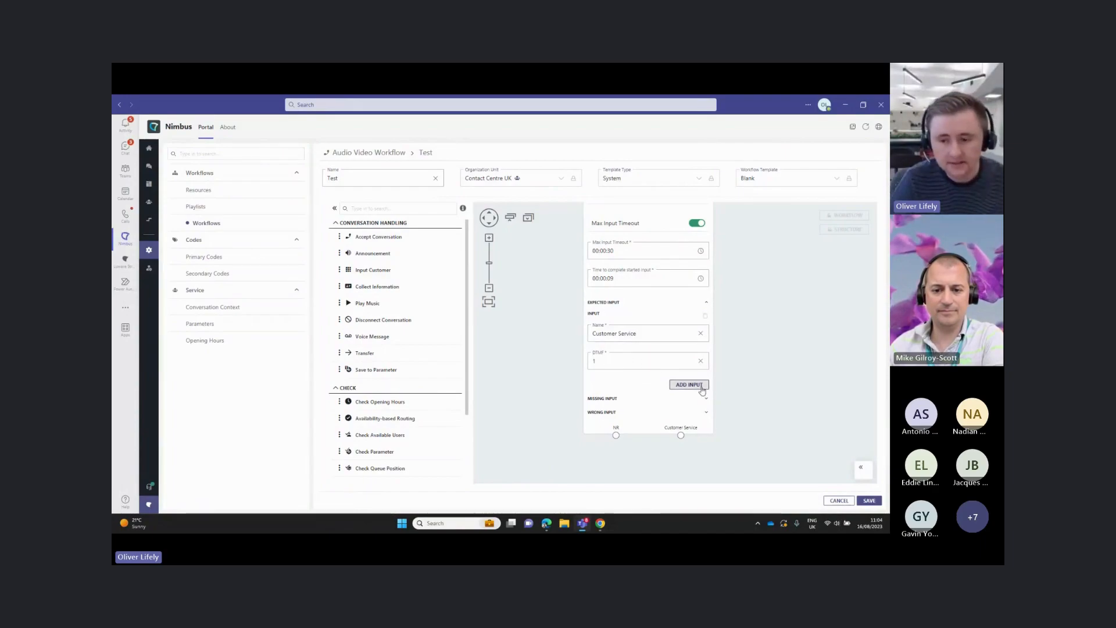
pyautogui.write('Reception')
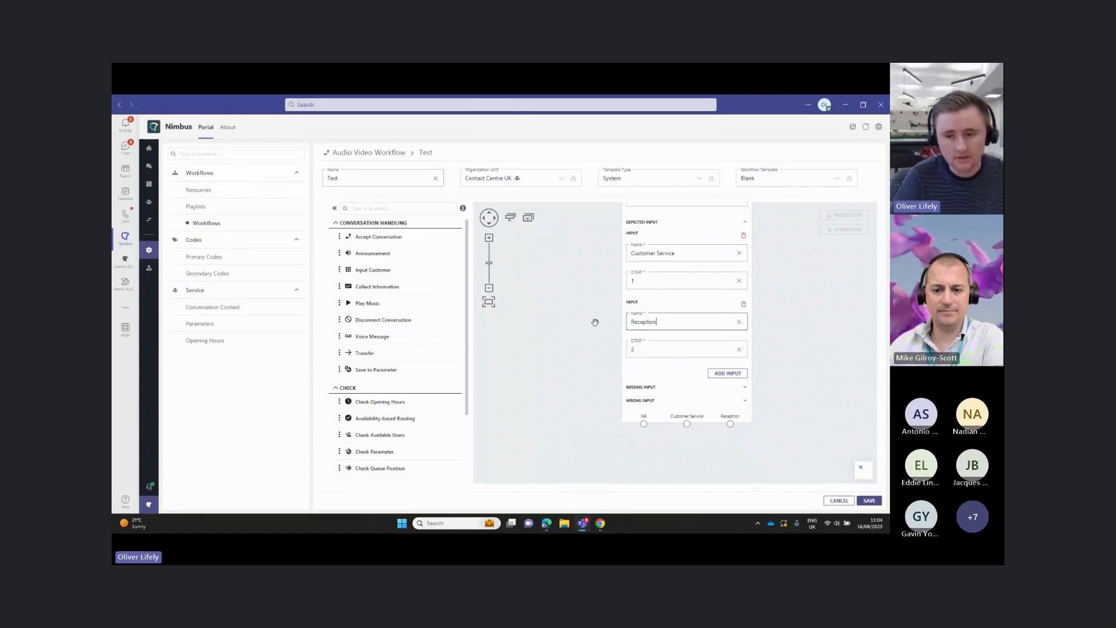
pyautogui.click(726, 373)
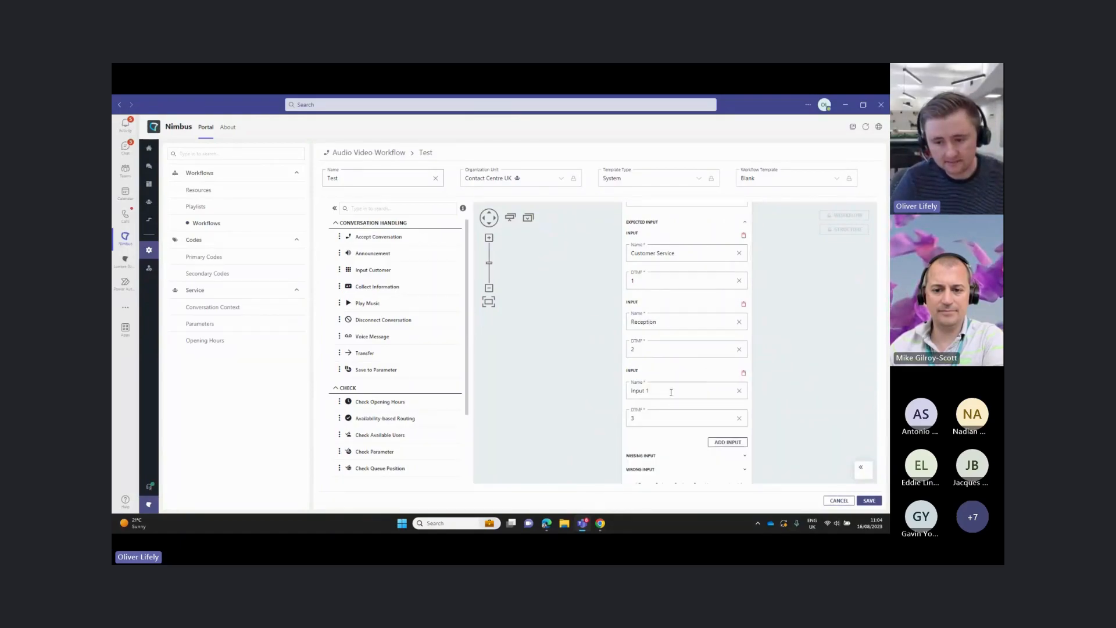
pyautogui.doubleClick(671, 391)
pyautogui.write('Sal')
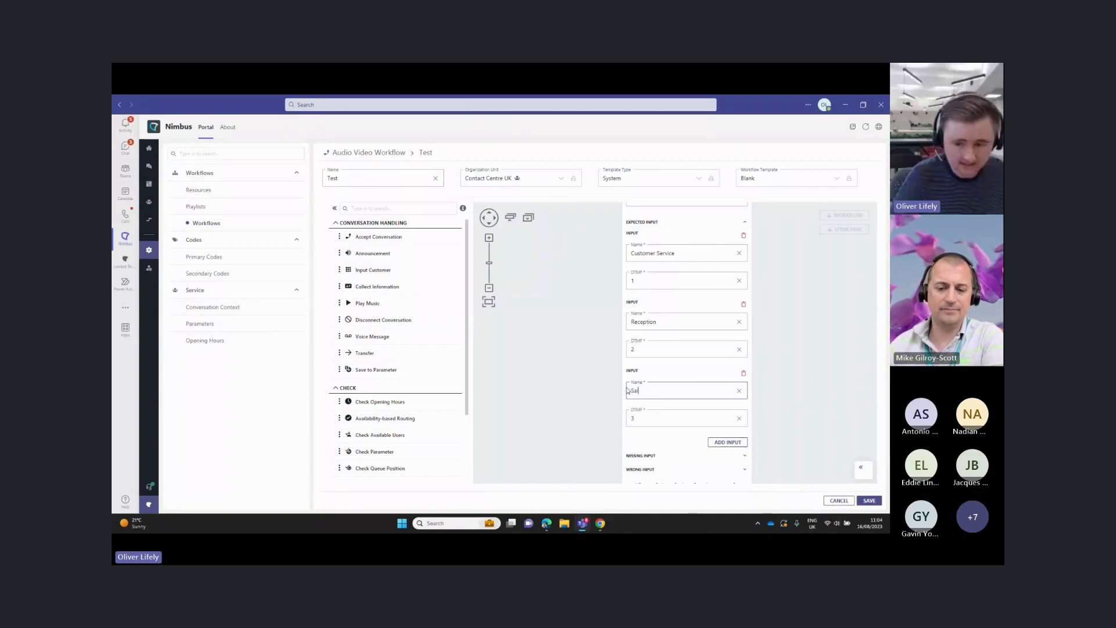
pyautogui.write('es')
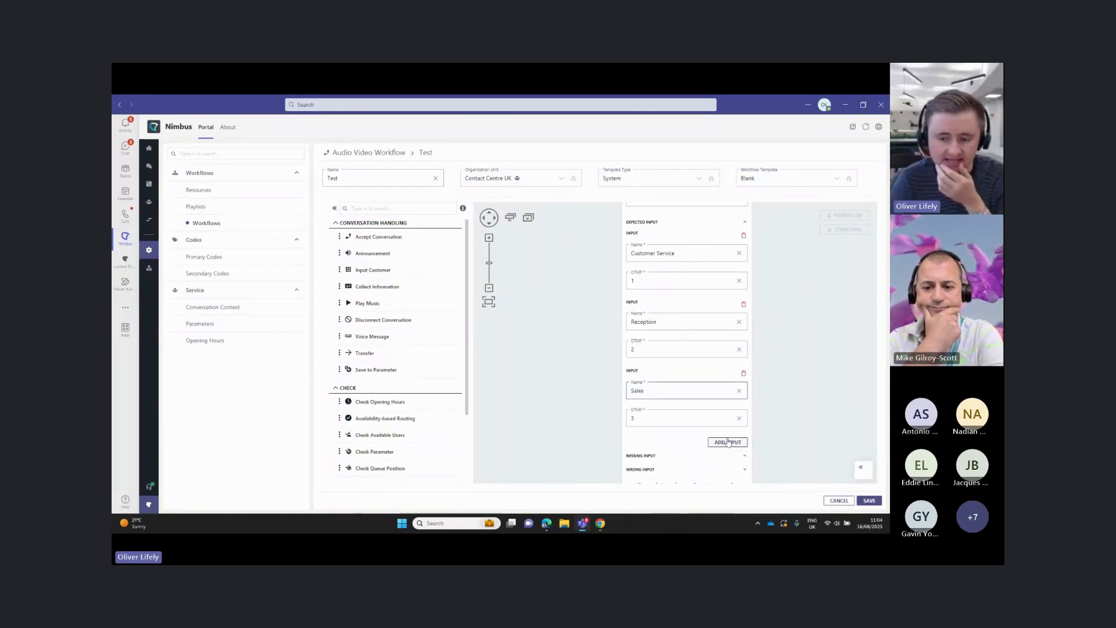
# Collapse the Input Customer step and bring the whole workflow back into view.
pyautogui.moveTo(817, 389); pyautogui.dragTo(818, 299)
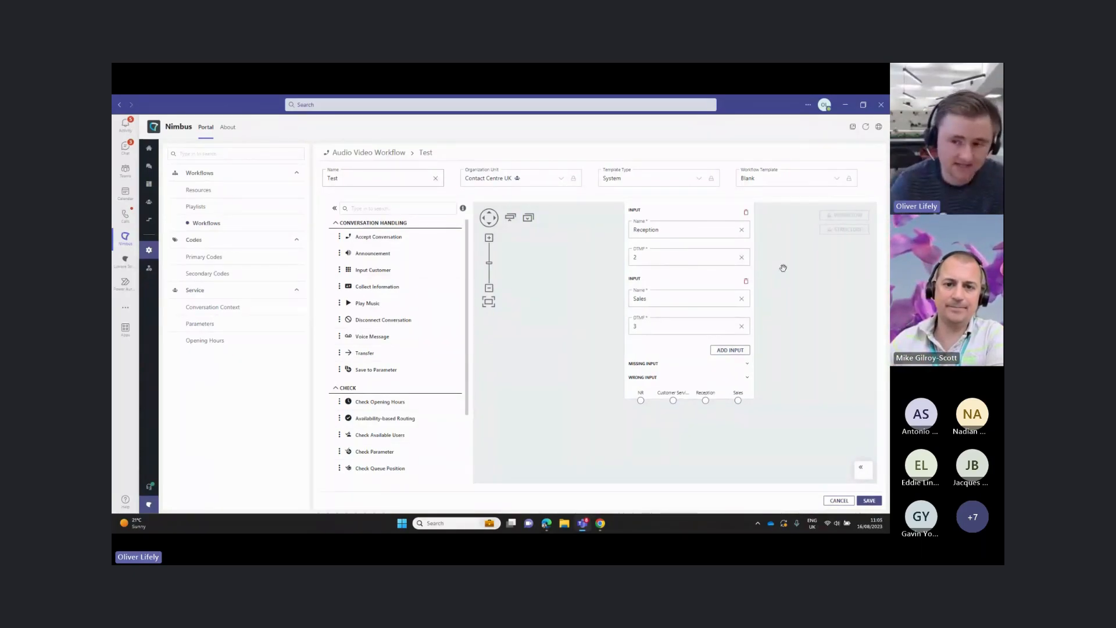
pyautogui.moveTo(776, 253); pyautogui.dragTo(670, 325)
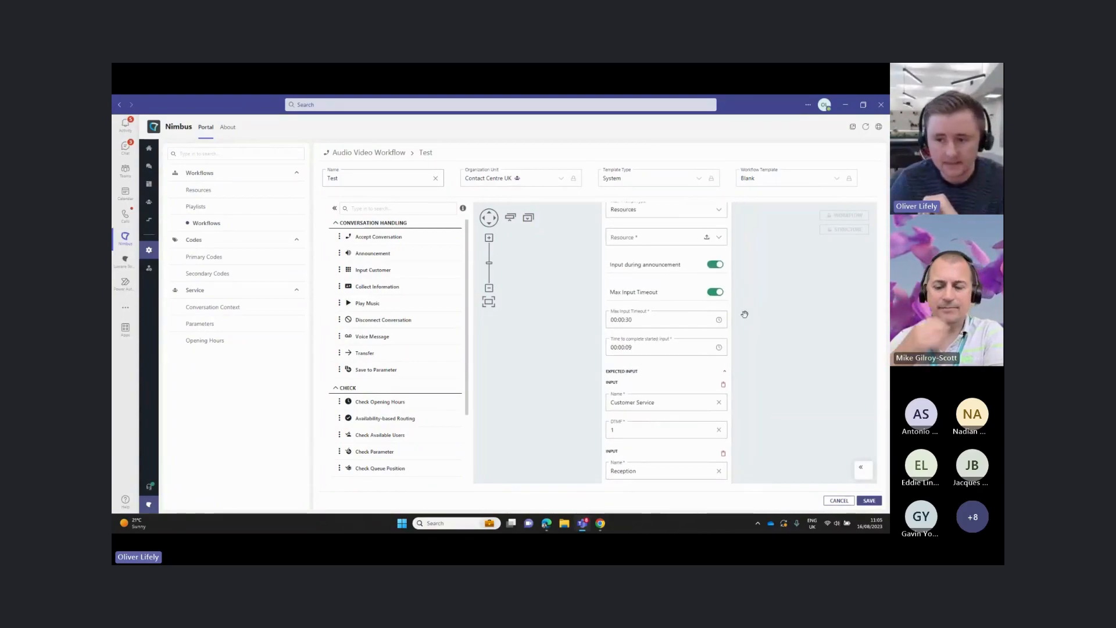
pyautogui.click(686, 324)
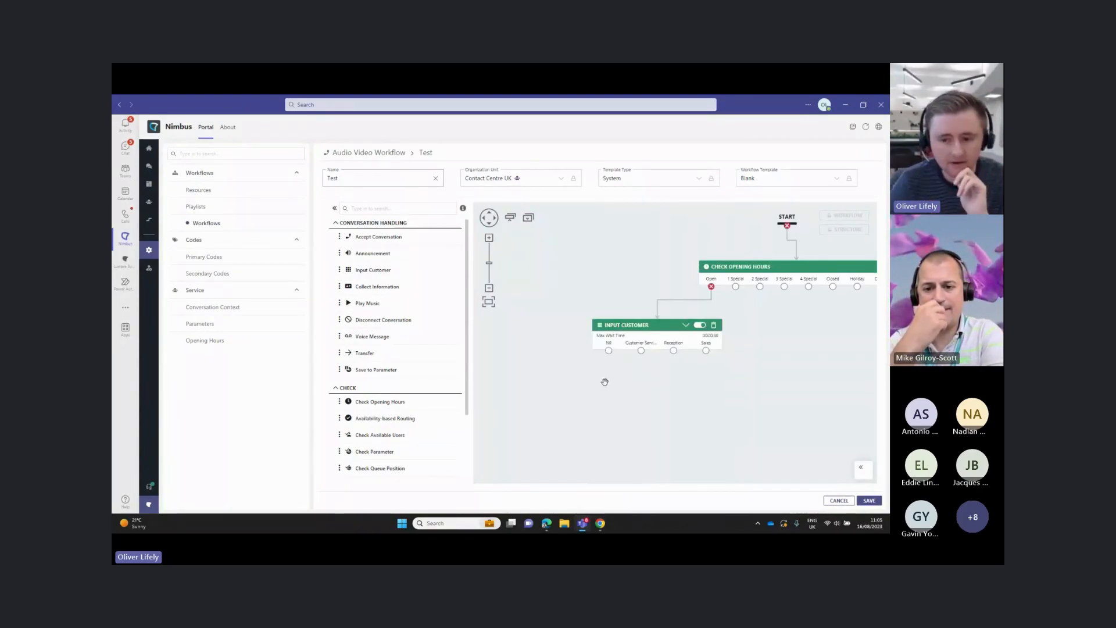
pyautogui.moveTo(610, 377)
pyautogui.mouseDown()
pyautogui.moveTo(643, 365)
pyautogui.moveTo(590, 376)
pyautogui.mouseUp()
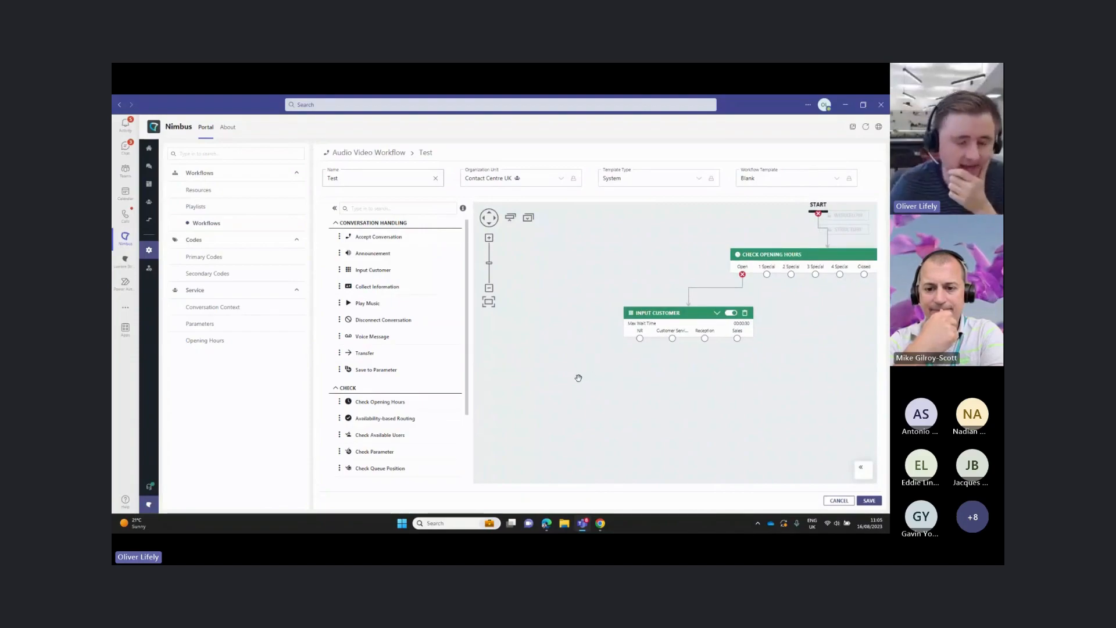
# Add a Transfer step and connect the Customer Service option to it.
pyautogui.moveTo(366, 353); pyautogui.dragTo(598, 384)
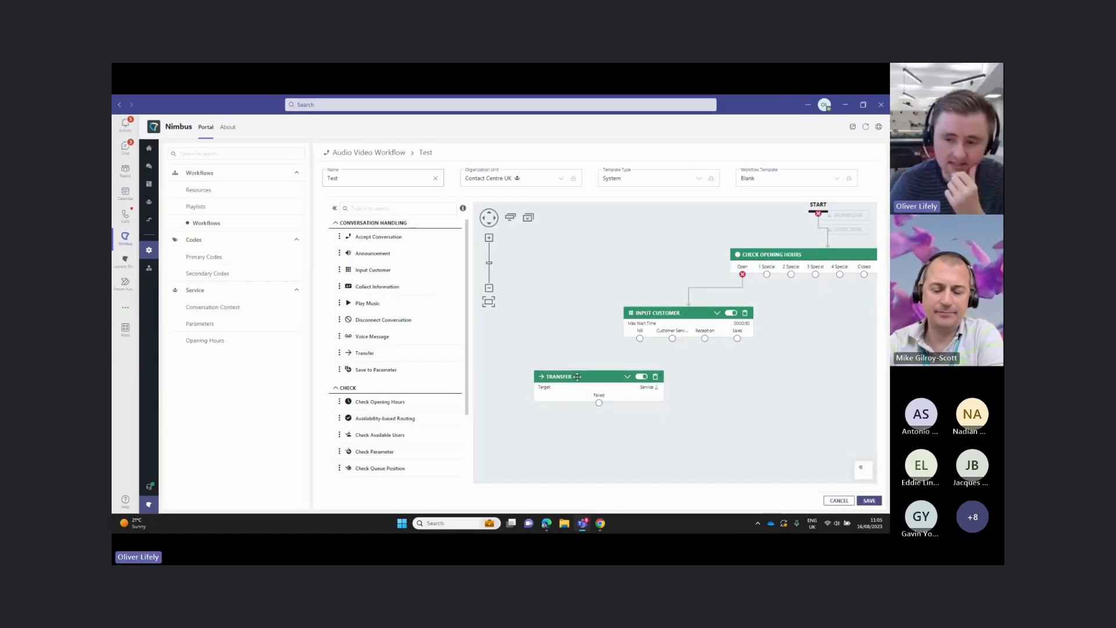
pyautogui.moveTo(672, 339); pyautogui.dragTo(598, 376)
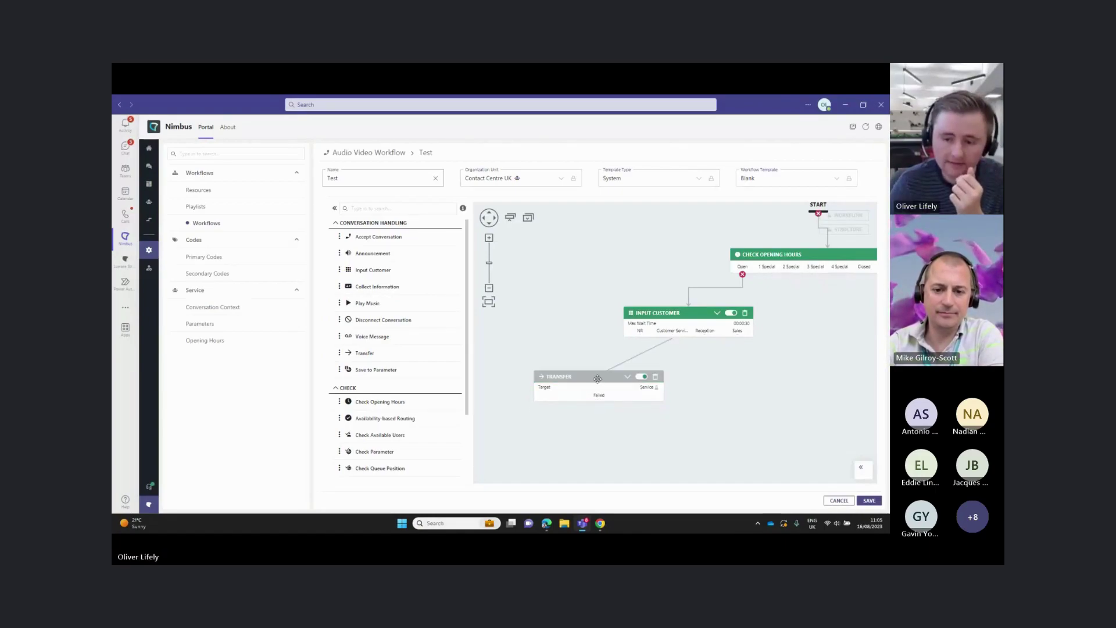
pyautogui.click(627, 376)
pyautogui.moveTo(688, 398); pyautogui.dragTo(694, 346)
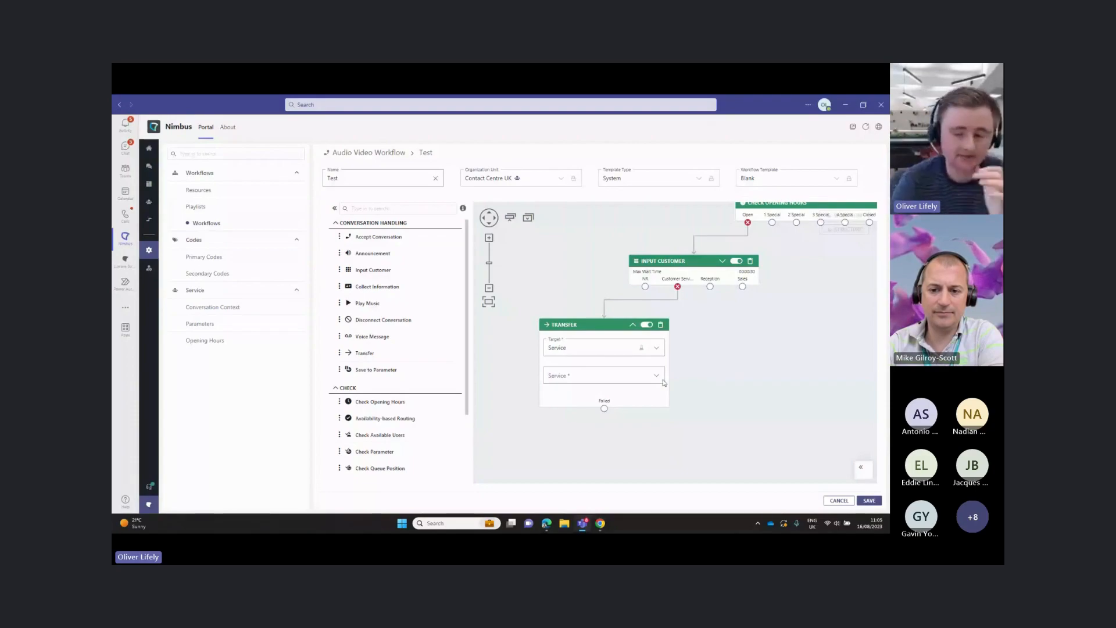
# Target the transfer at the Contact Centre UK service and collapse the step.
pyautogui.click(659, 377)
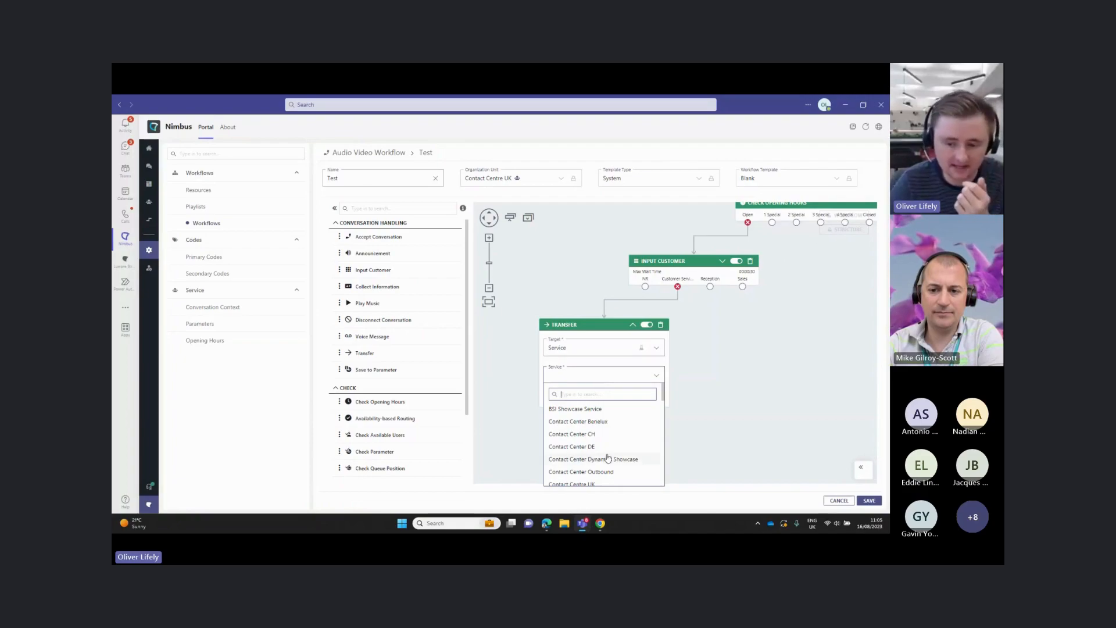
pyautogui.scroll(-1, 608, 457)
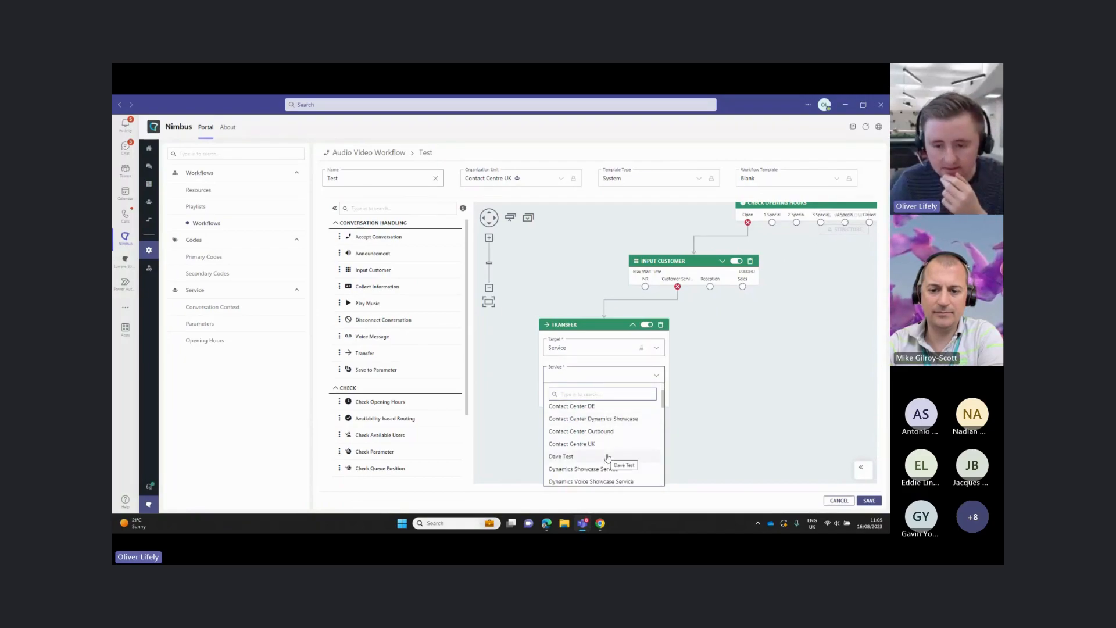
pyautogui.scroll(1, 608, 457)
pyautogui.click(608, 457)
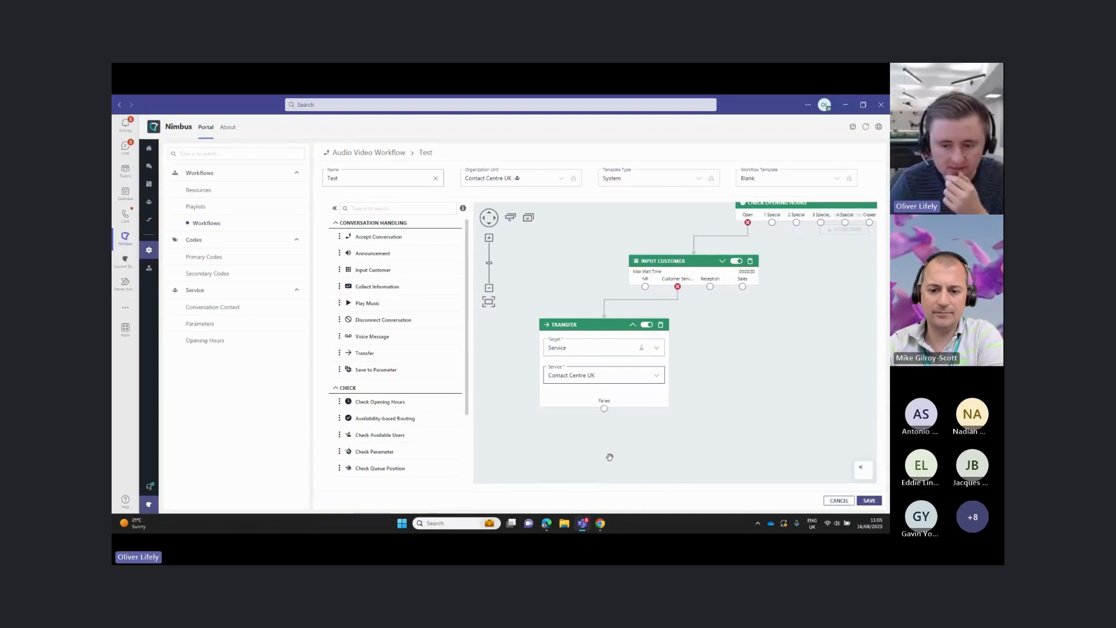
pyautogui.click(632, 324)
pyautogui.moveTo(611, 325); pyautogui.dragTo(563, 321)
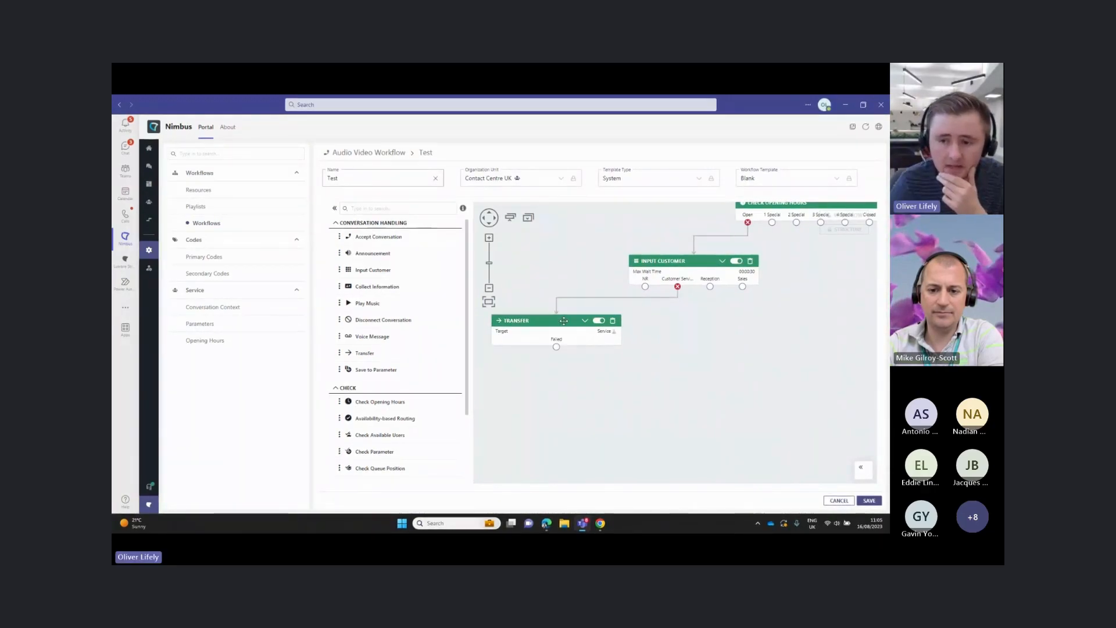
# Add a second Transfer step and connect the Sales option to it.
pyautogui.moveTo(757, 346); pyautogui.dragTo(661, 378)
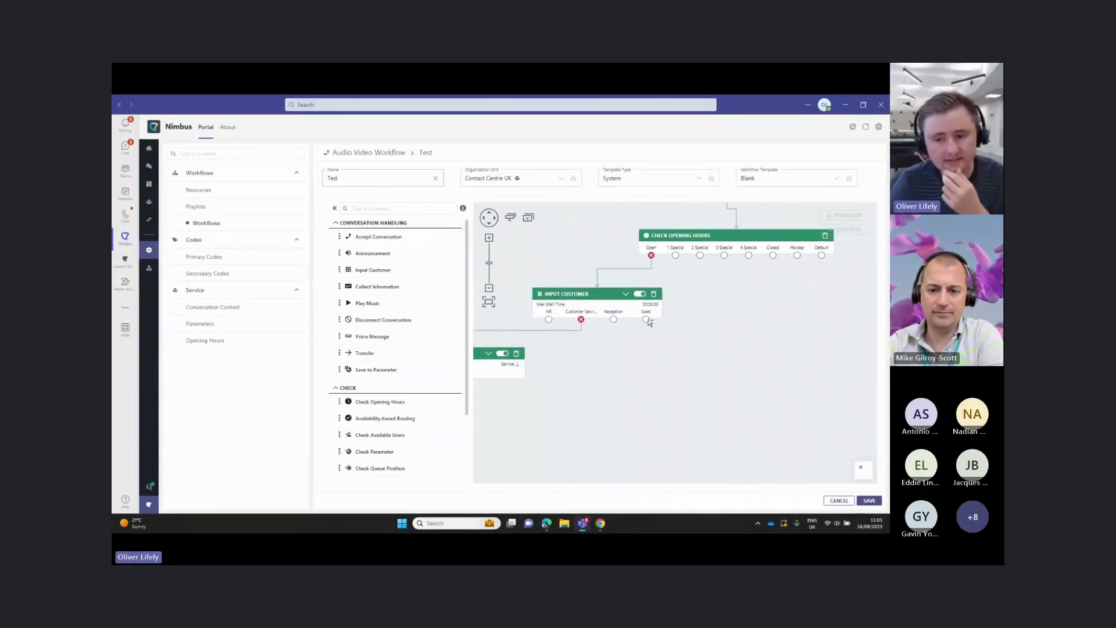
pyautogui.moveTo(365, 352); pyautogui.dragTo(698, 361)
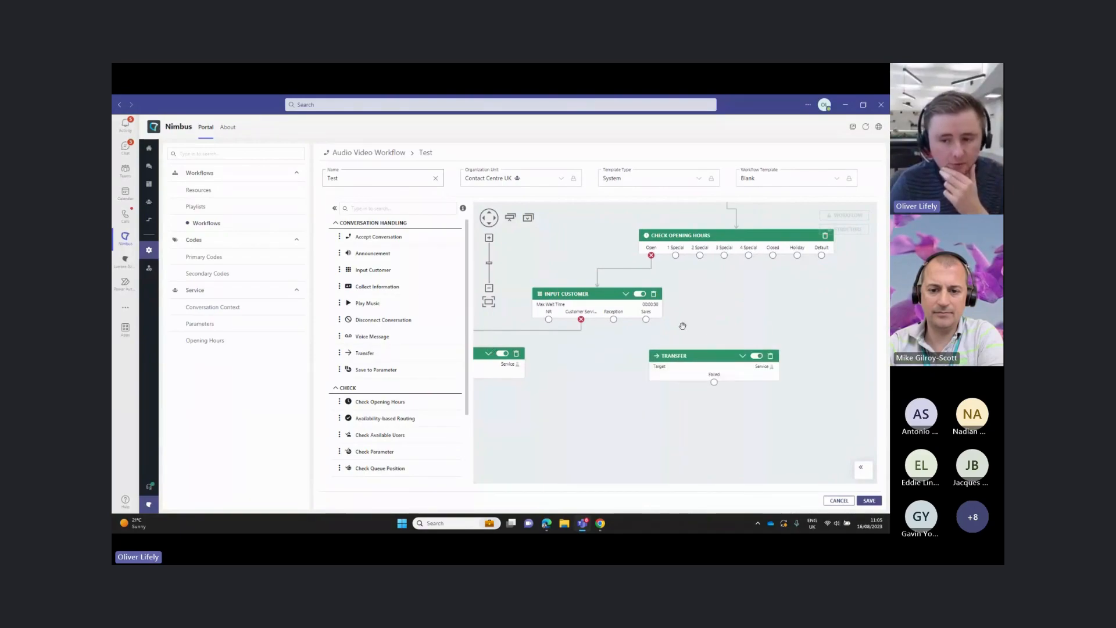
pyautogui.moveTo(646, 319); pyautogui.dragTo(742, 357)
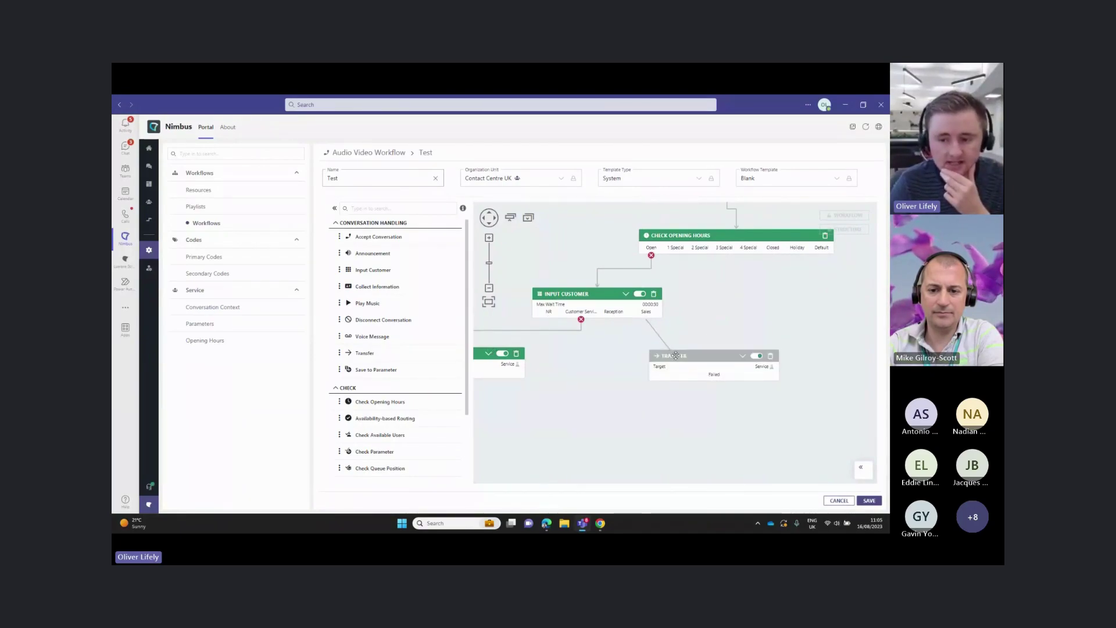
pyautogui.click(742, 359)
# Set its target type to Service with Contact Center Dynamics Showcase as the service.
pyautogui.click(692, 381)
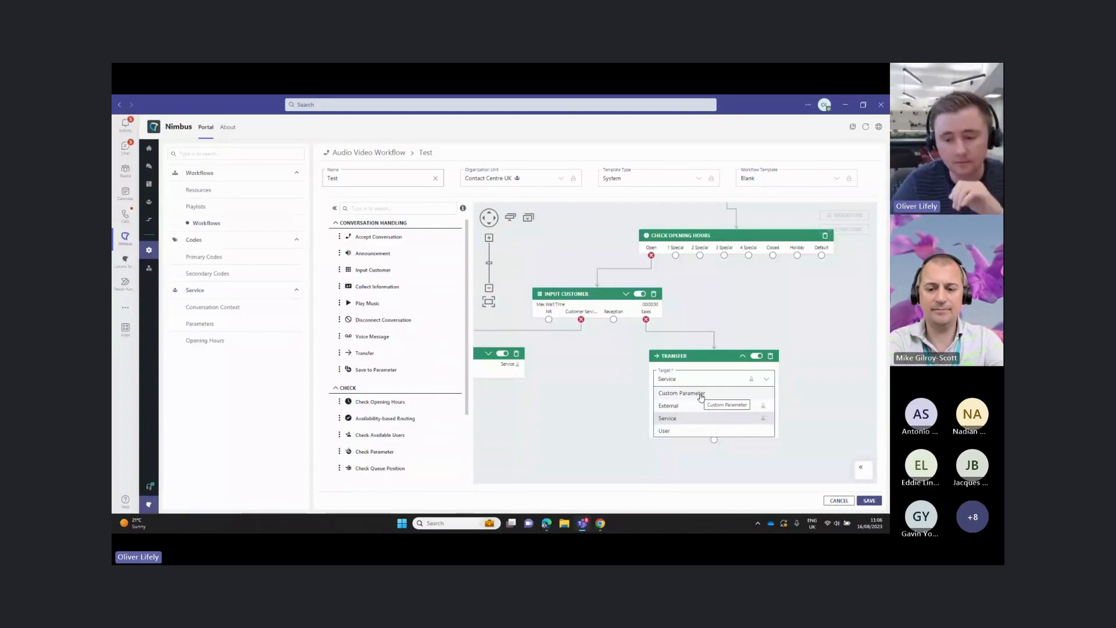
pyautogui.click(671, 418)
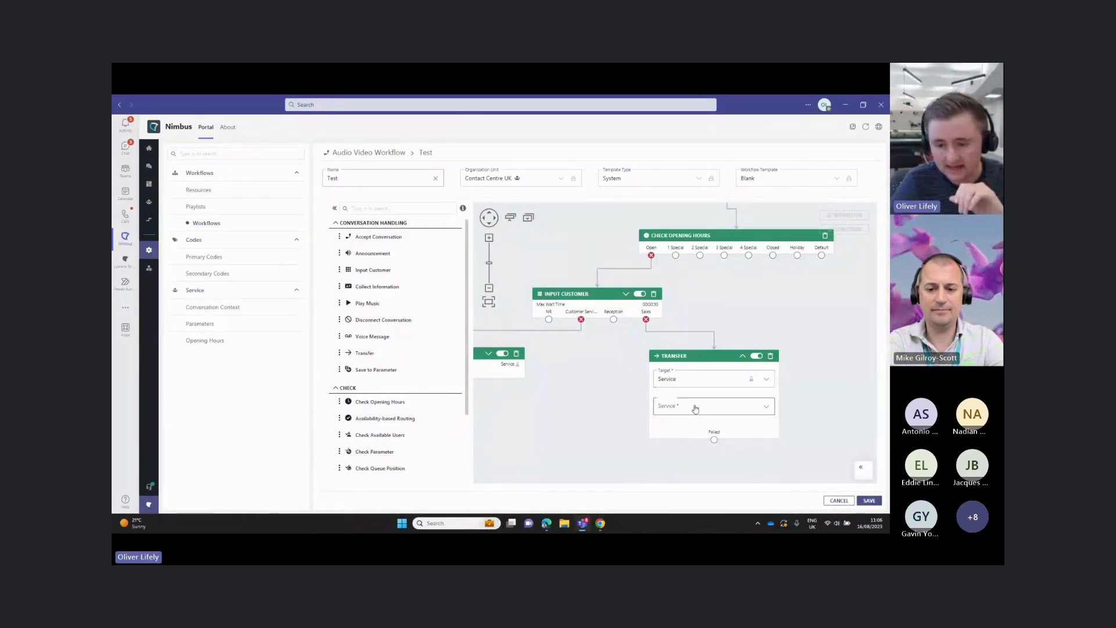
pyautogui.click(697, 407)
pyautogui.click(702, 394)
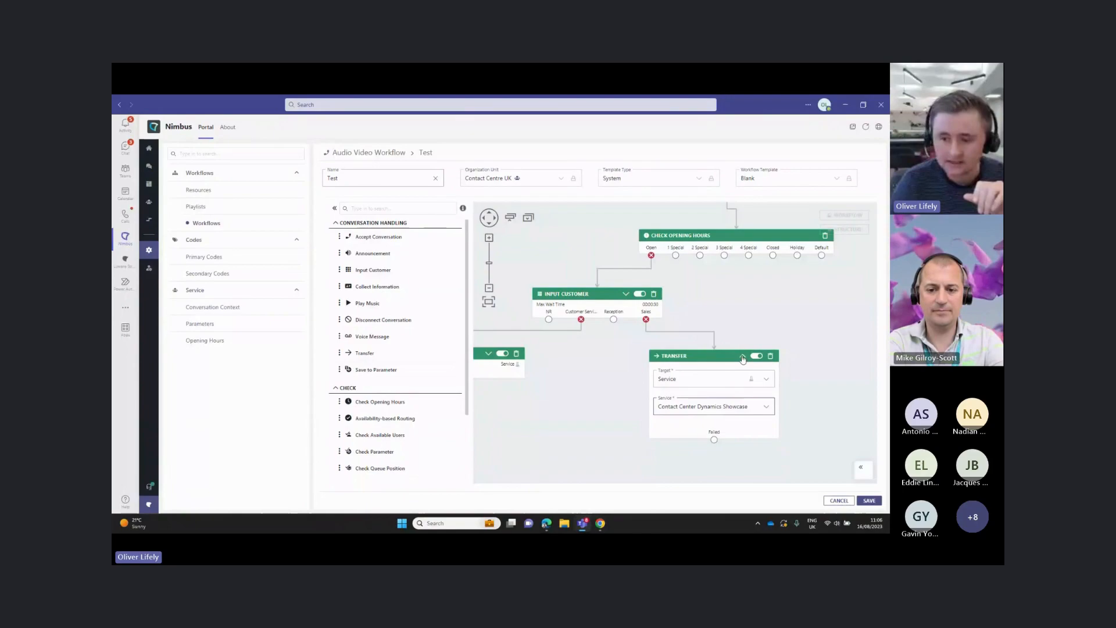
pyautogui.moveTo(560, 325); pyautogui.dragTo(653, 376)
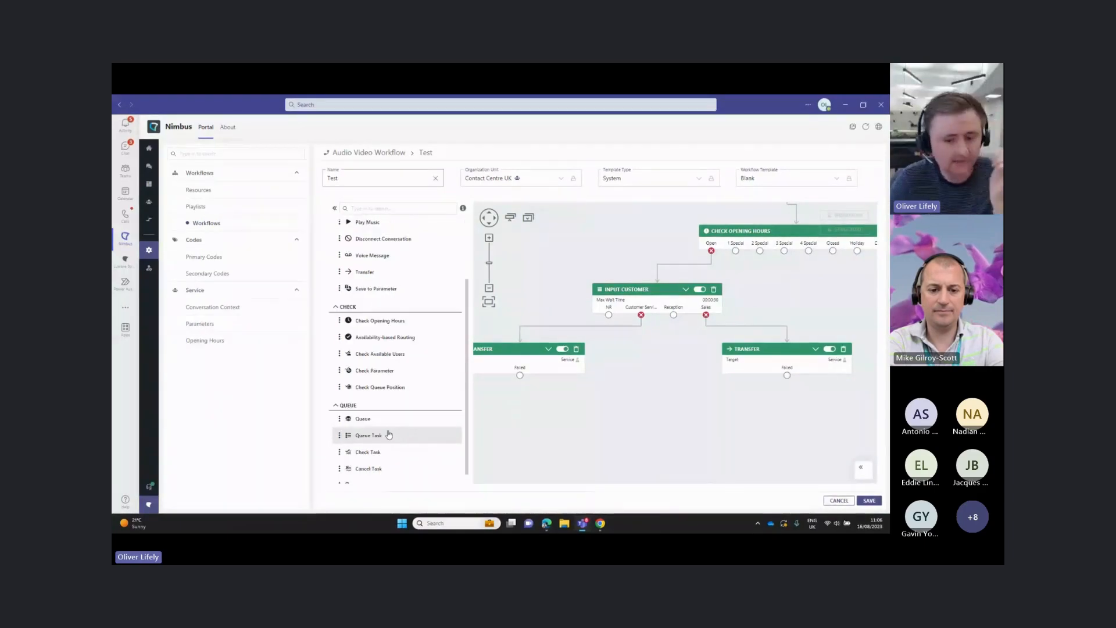
pyautogui.scroll(-3, 403, 438)
# Add a Queue step and keep Direct Conference as its distribution type.
pyautogui.moveTo(363, 418); pyautogui.dragTo(646, 410)
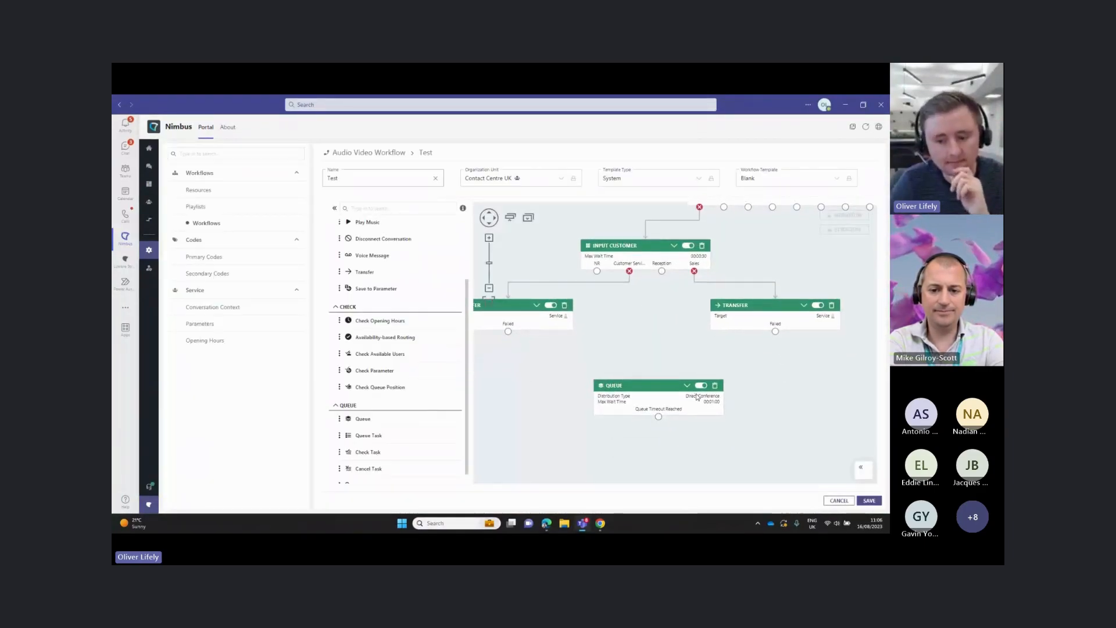
pyautogui.click(687, 384)
pyautogui.click(639, 344)
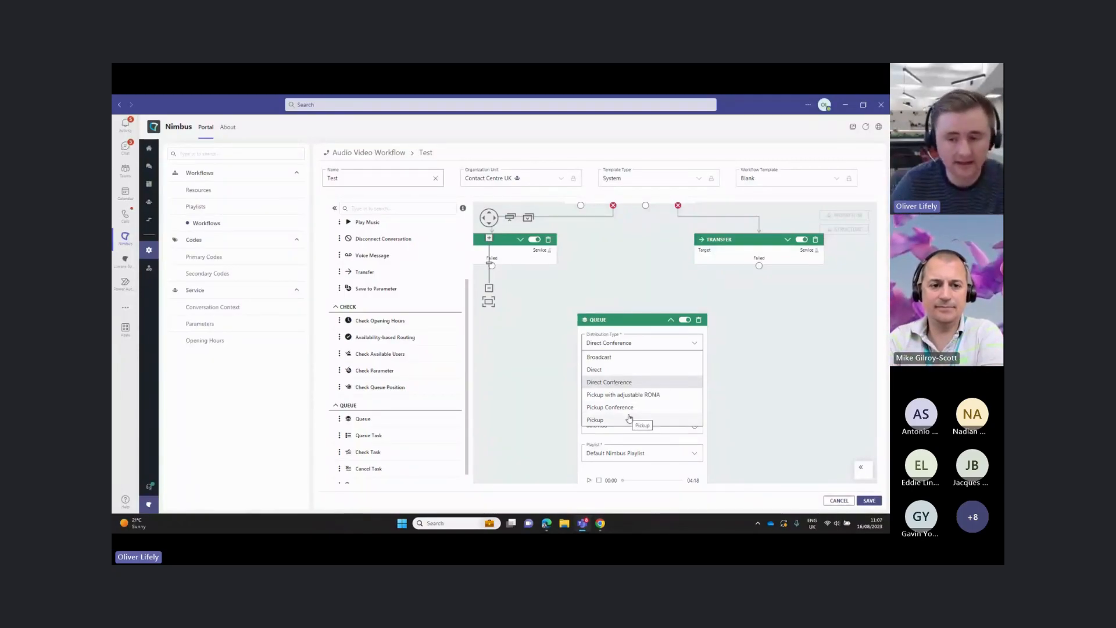
pyautogui.click(623, 382)
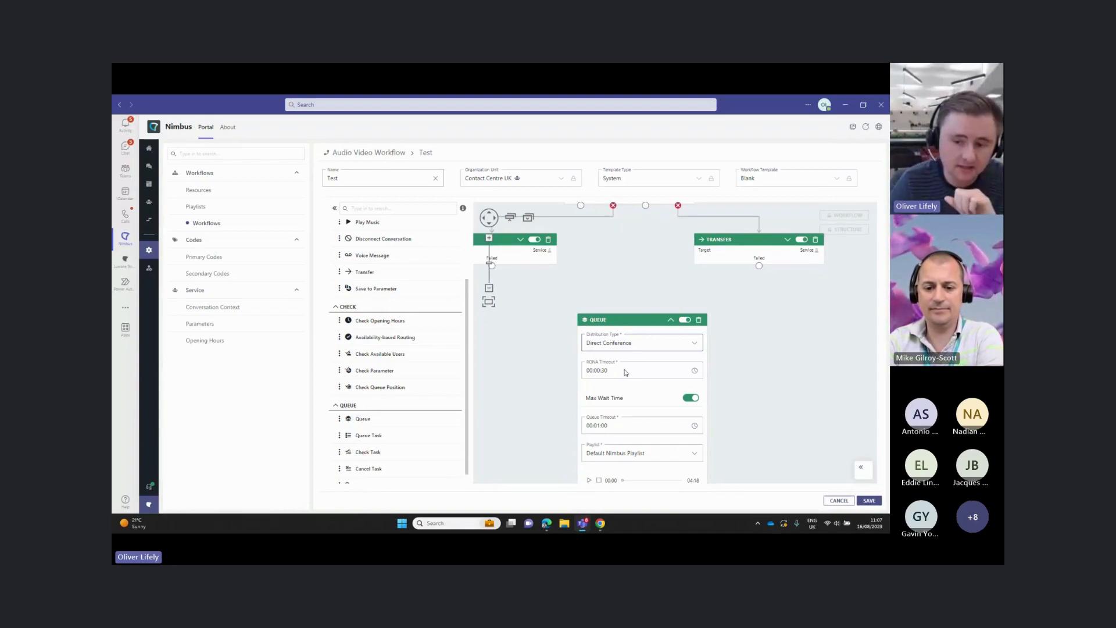
# Set the RONA timeout to 20 seconds and the queue timeout to 3 minutes, then collapse the step.
pyautogui.click(624, 370)
pyautogui.click(679, 397)
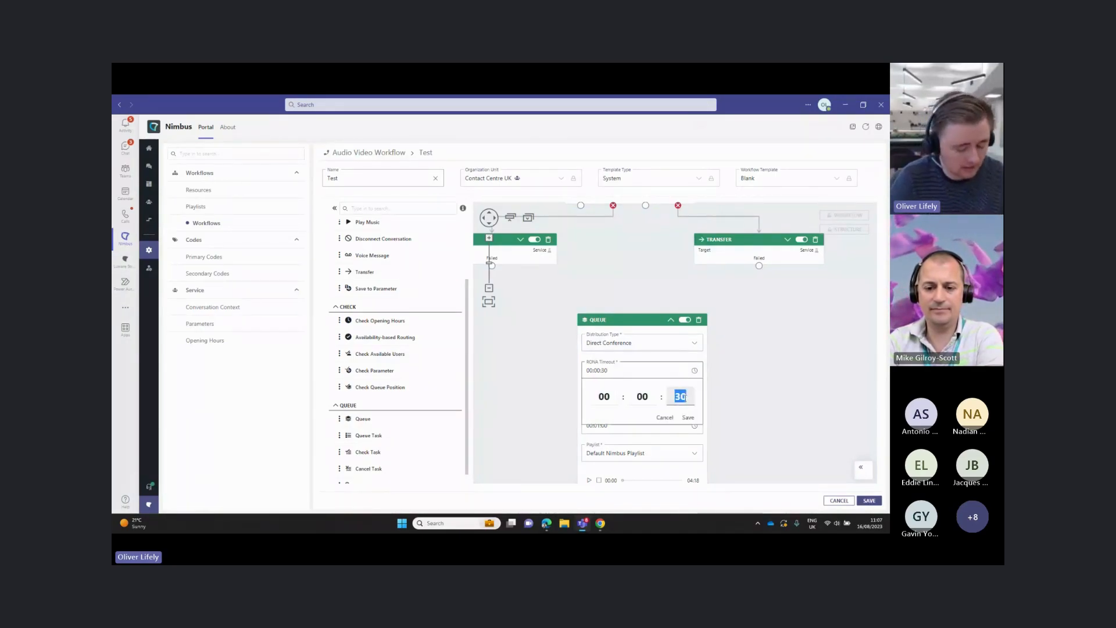
pyautogui.click(686, 418)
pyautogui.write('2')
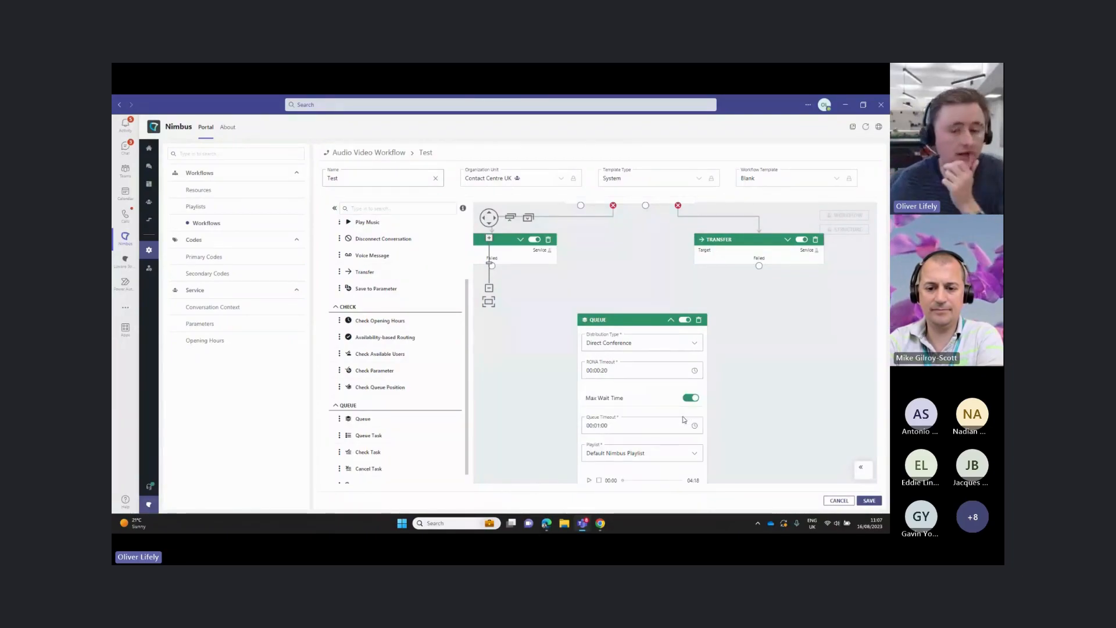
pyautogui.scroll(-2, 684, 419)
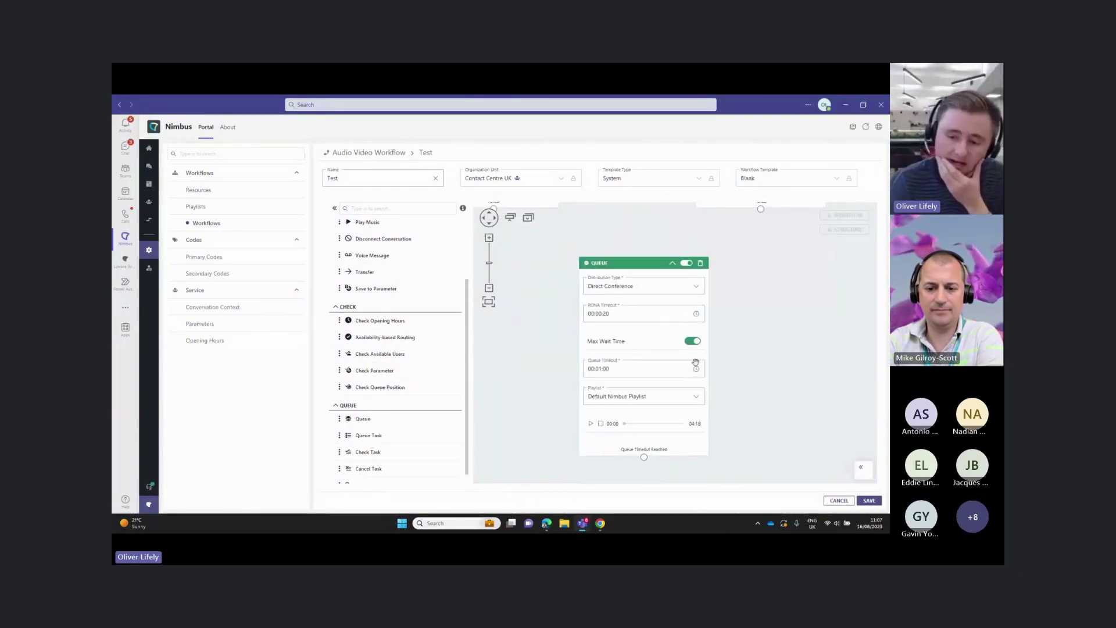
pyautogui.click(629, 370)
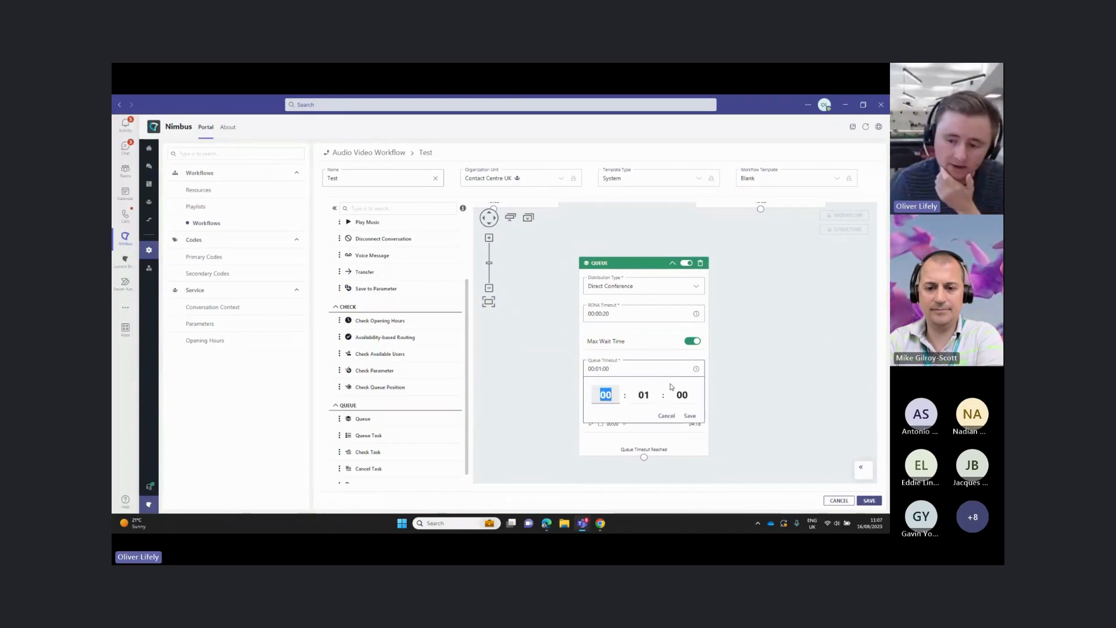
pyautogui.click(647, 396)
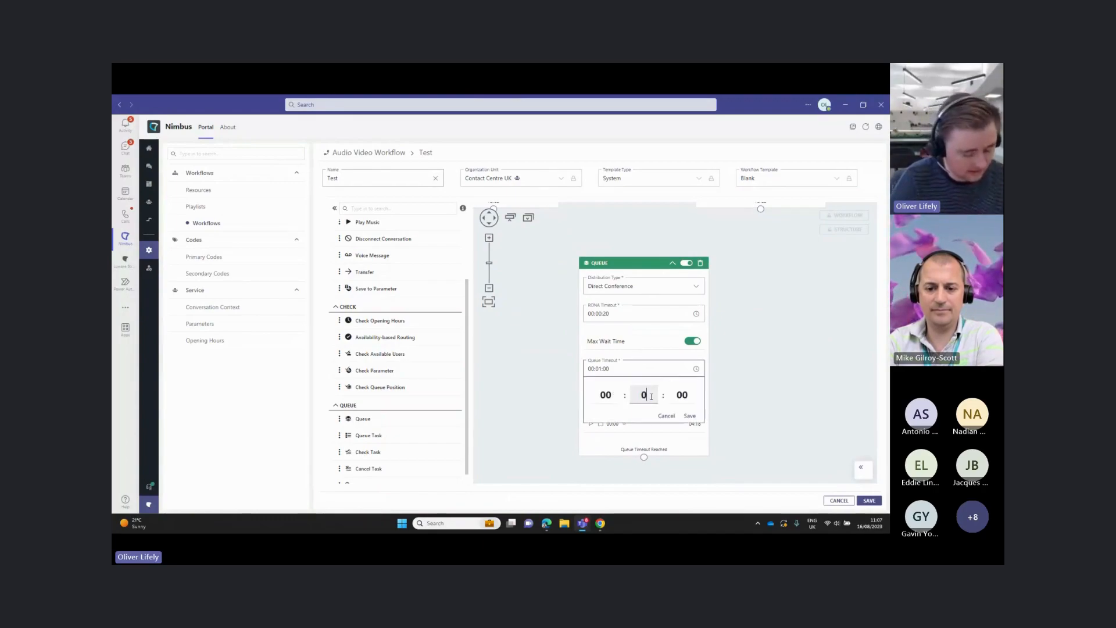
pyautogui.write('3')
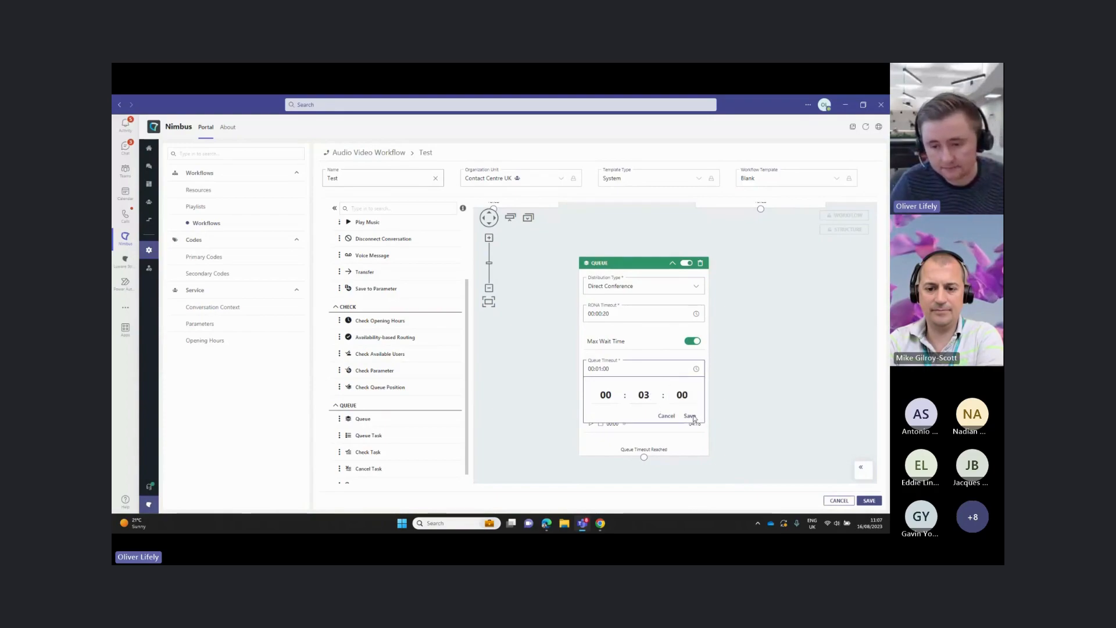
pyautogui.click(689, 416)
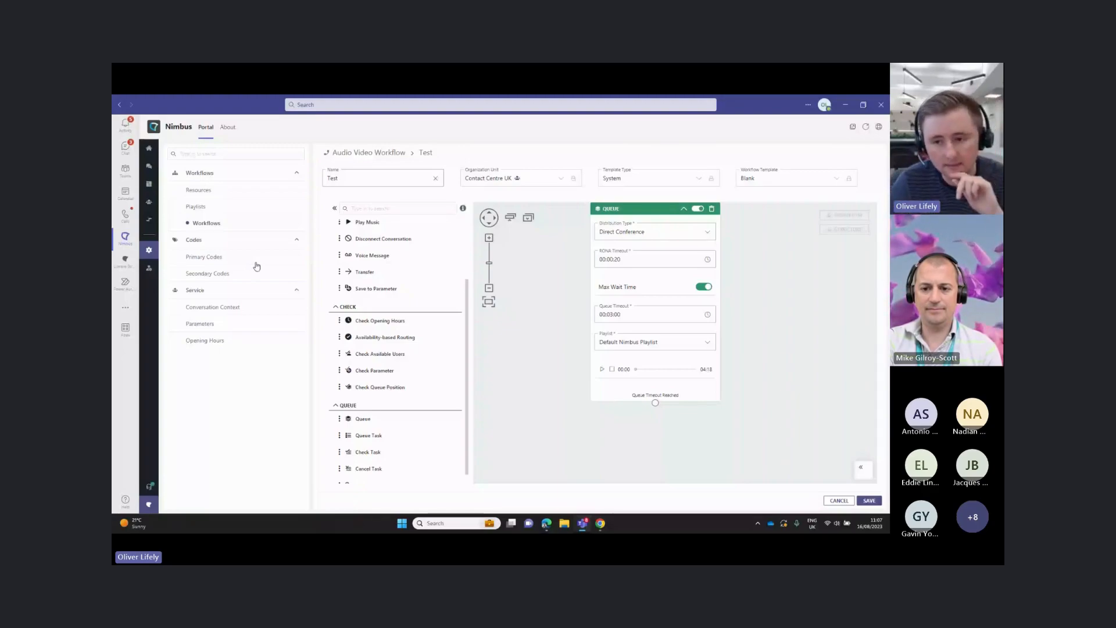
pyautogui.click(683, 209)
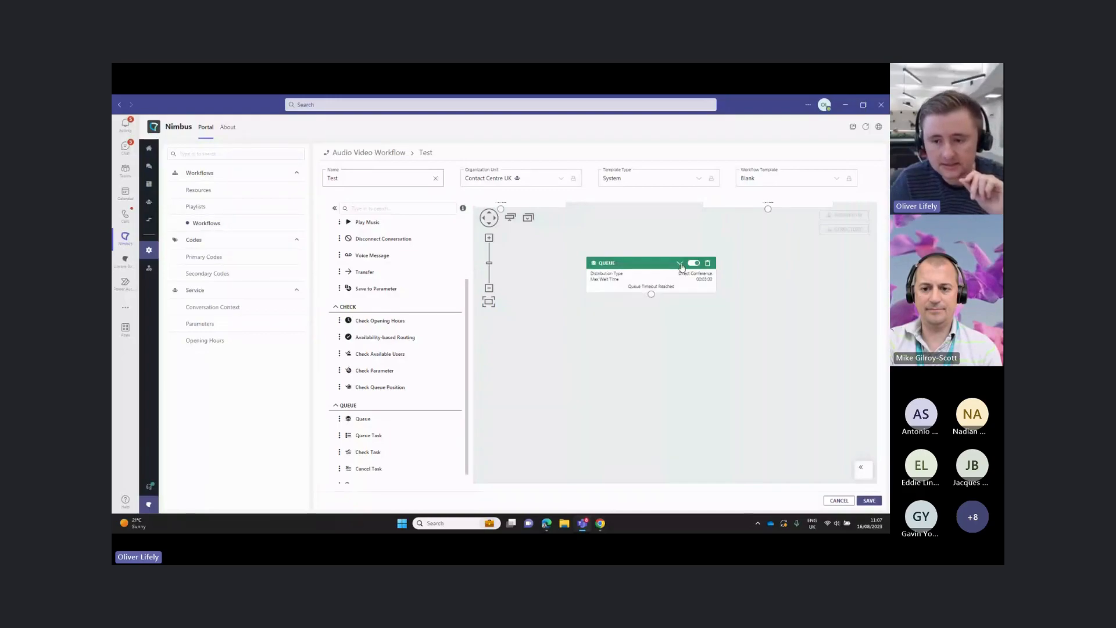
# Remove the Reception-to-Queue link and nudge the Queue step lower.
pyautogui.moveTo(615, 297)
pyautogui.mouseDown()
pyautogui.moveTo(616, 253)
pyautogui.moveTo(617, 296)
pyautogui.moveTo(633, 242)
pyautogui.moveTo(636, 376)
pyautogui.mouseUp()
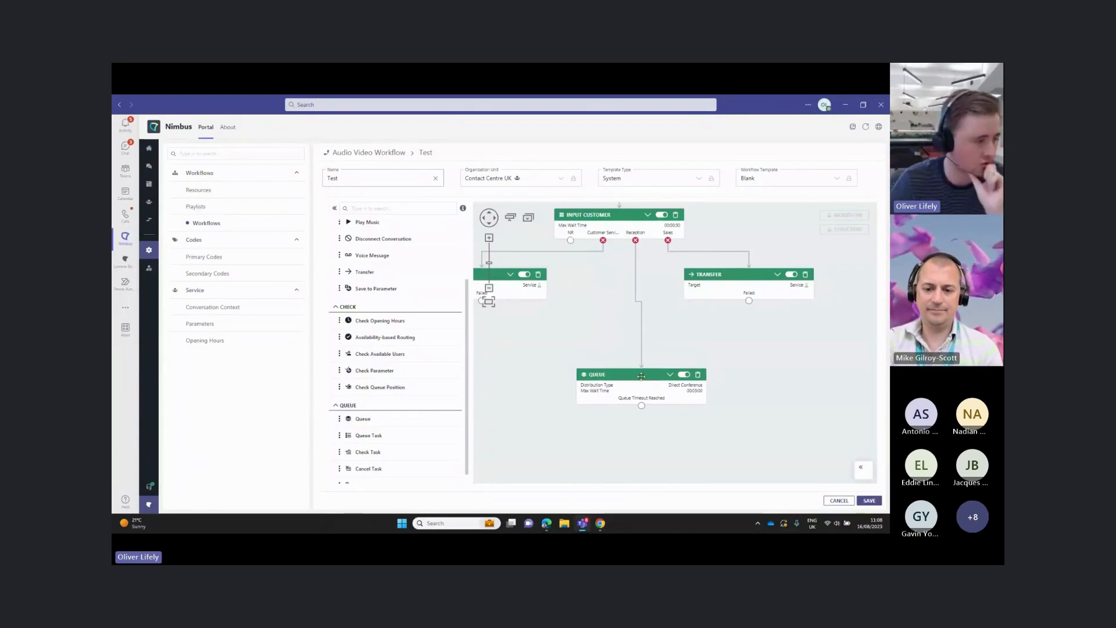
pyautogui.click(632, 305)
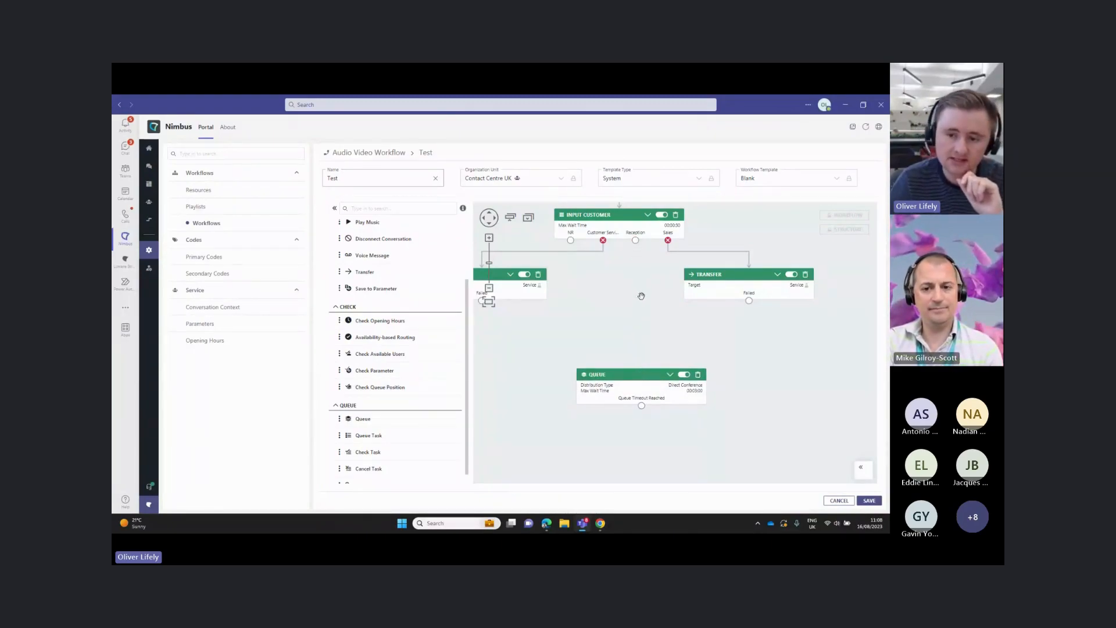
pyautogui.moveTo(631, 370); pyautogui.dragTo(629, 388)
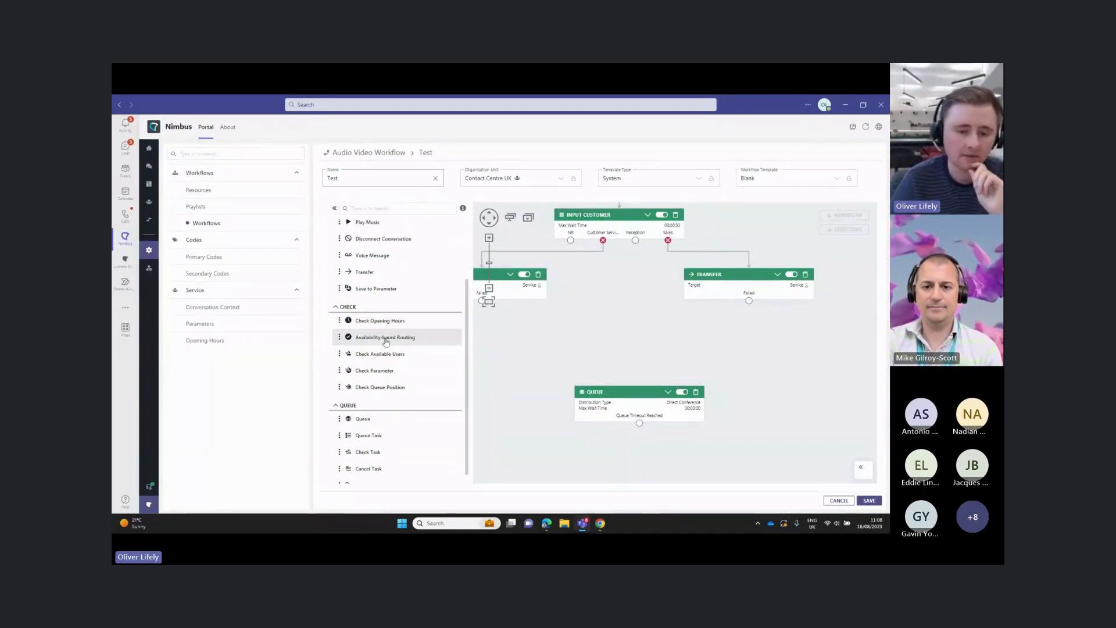
# Add an Availability-based Routing step and connect its Direct Available output to the Queue step.
pyautogui.moveTo(384, 339); pyautogui.dragTo(613, 320)
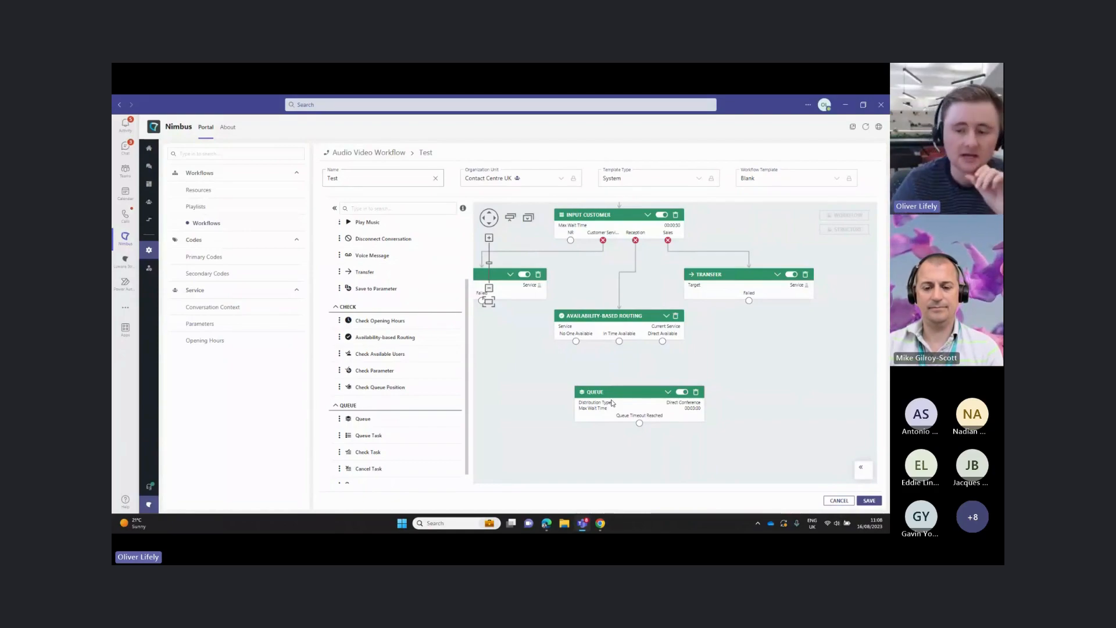
pyautogui.moveTo(662, 340); pyautogui.dragTo(663, 386)
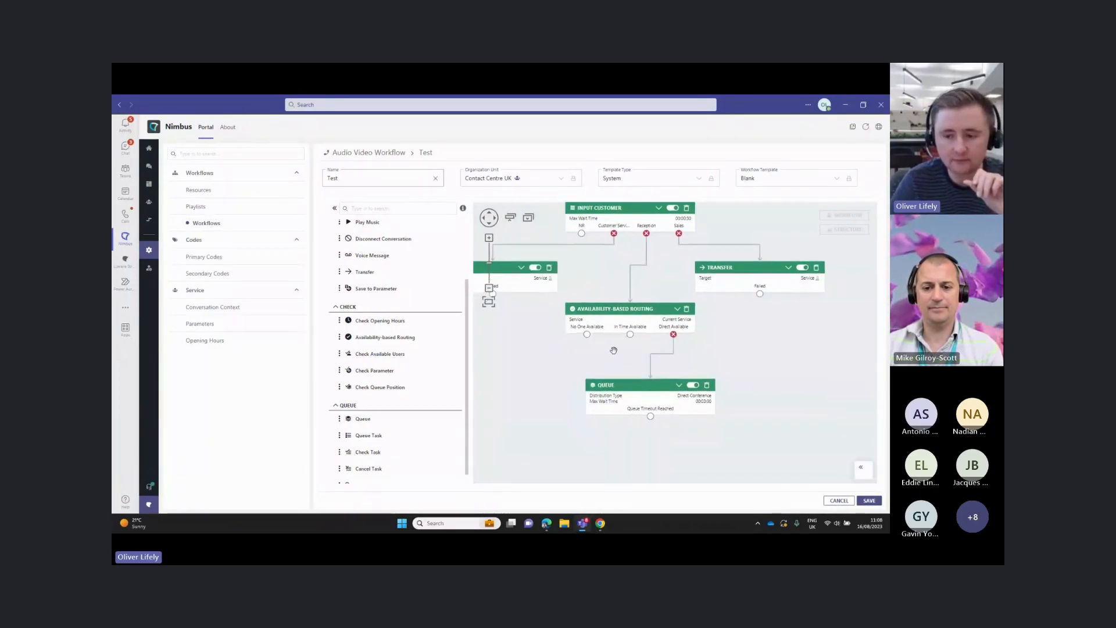
pyautogui.moveTo(602, 358); pyautogui.dragTo(608, 384)
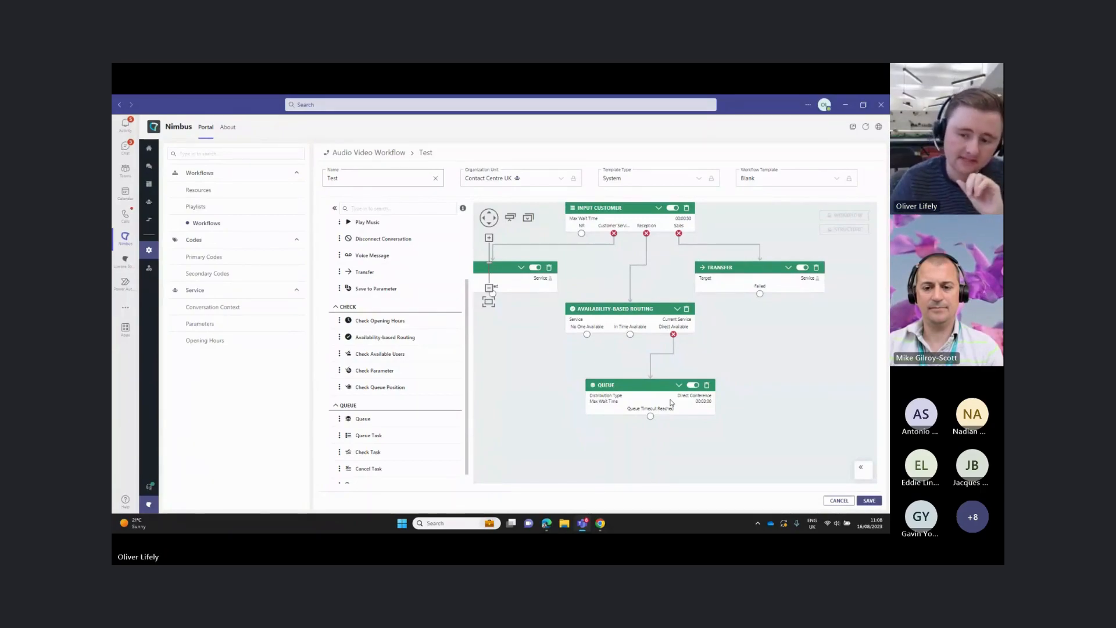
pyautogui.moveTo(602, 309); pyautogui.dragTo(630, 317)
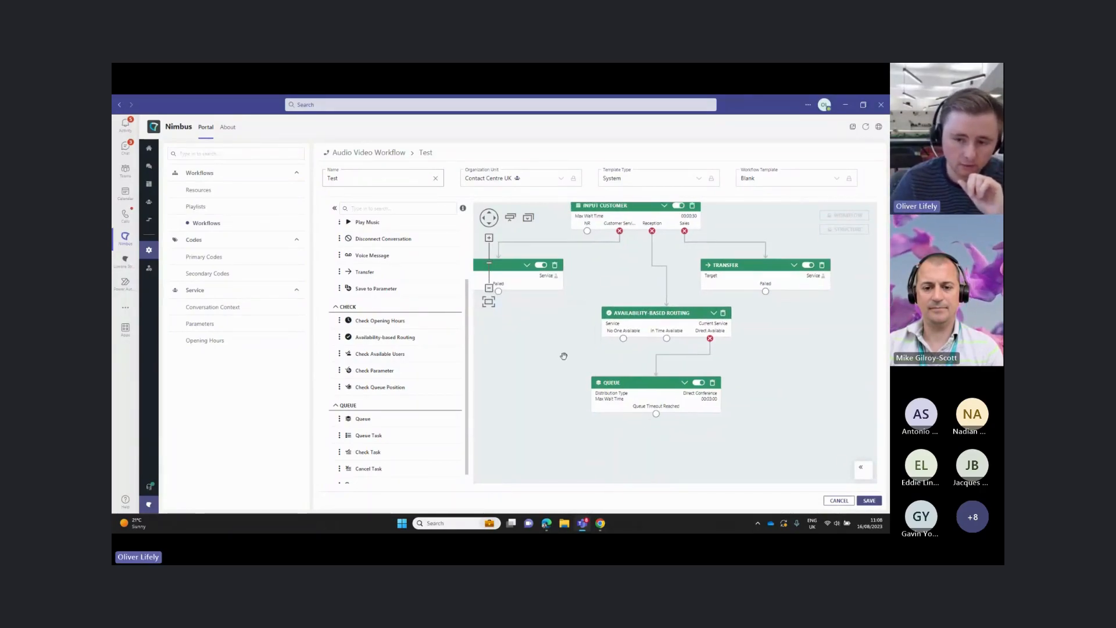
# Connect the No One Available output to the left Transfer step after repositioning it.
pyautogui.moveTo(563, 353); pyautogui.dragTo(630, 359)
pyautogui.moveTo(561, 288); pyautogui.dragTo(556, 317)
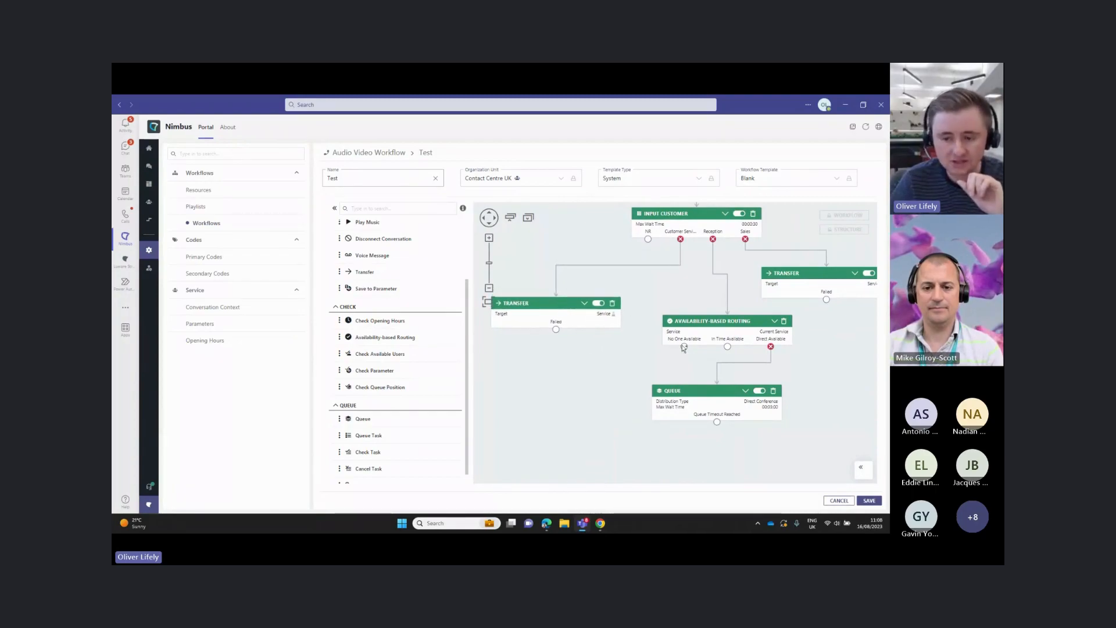
pyautogui.moveTo(686, 347); pyautogui.dragTo(565, 397)
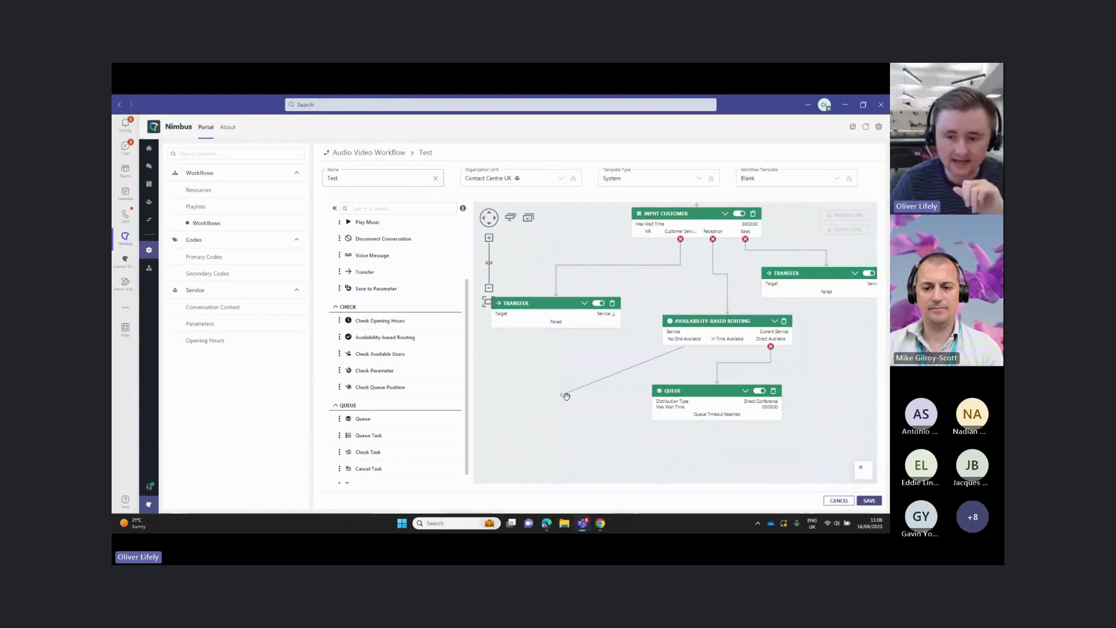
pyautogui.moveTo(565, 397); pyautogui.dragTo(559, 306)
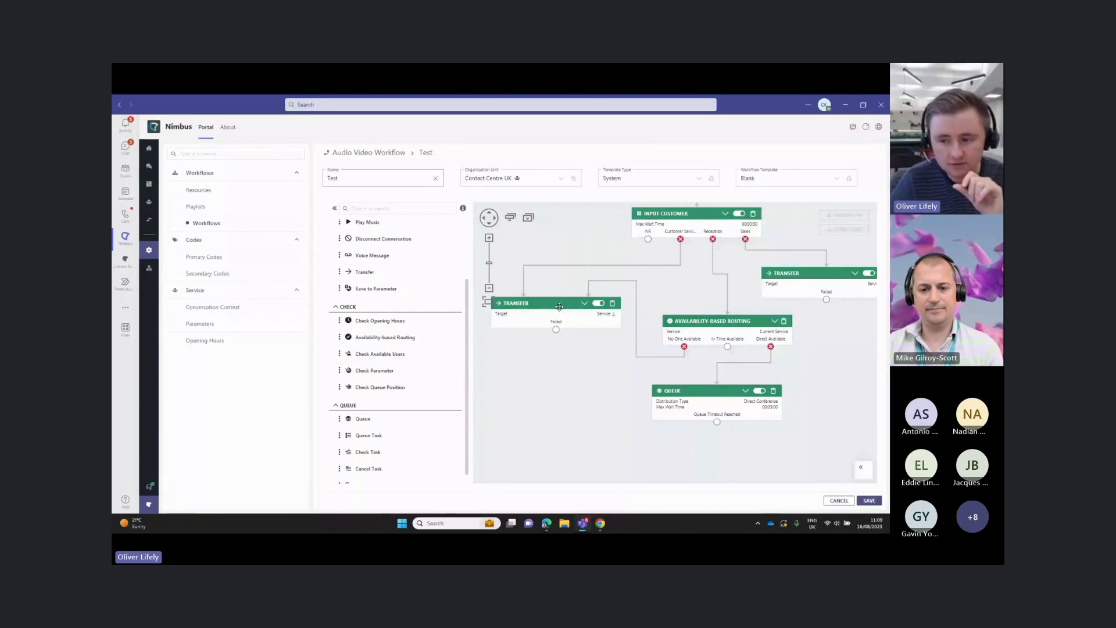
# Delete the Availability-based Routing step and add an unconnected Check Available Users step.
pyautogui.press('Delete')
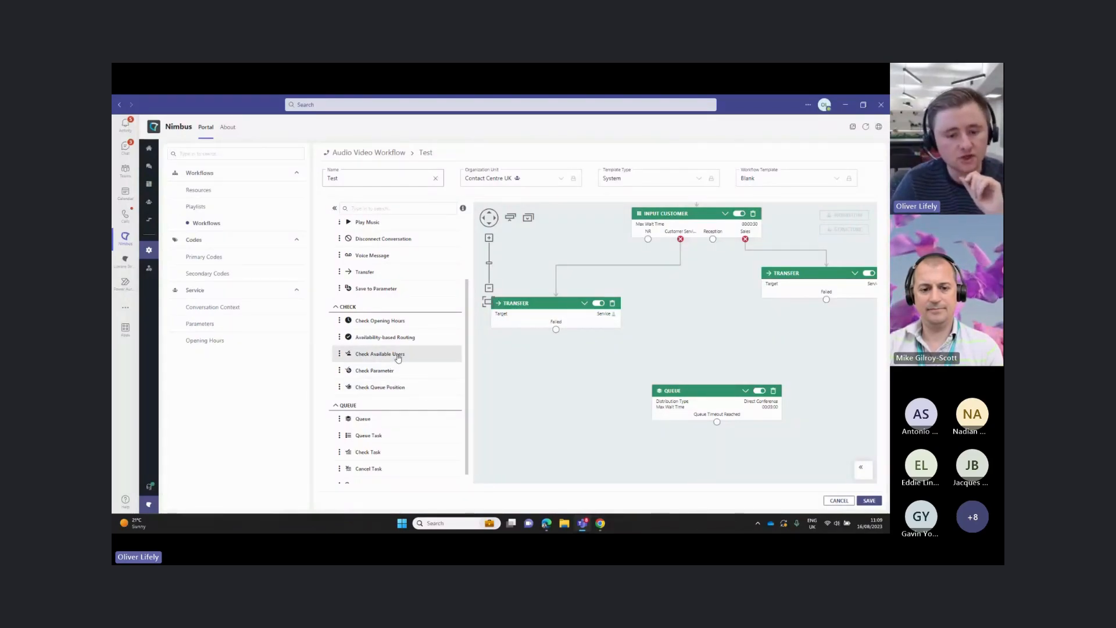
pyautogui.moveTo(396, 355); pyautogui.dragTo(708, 325)
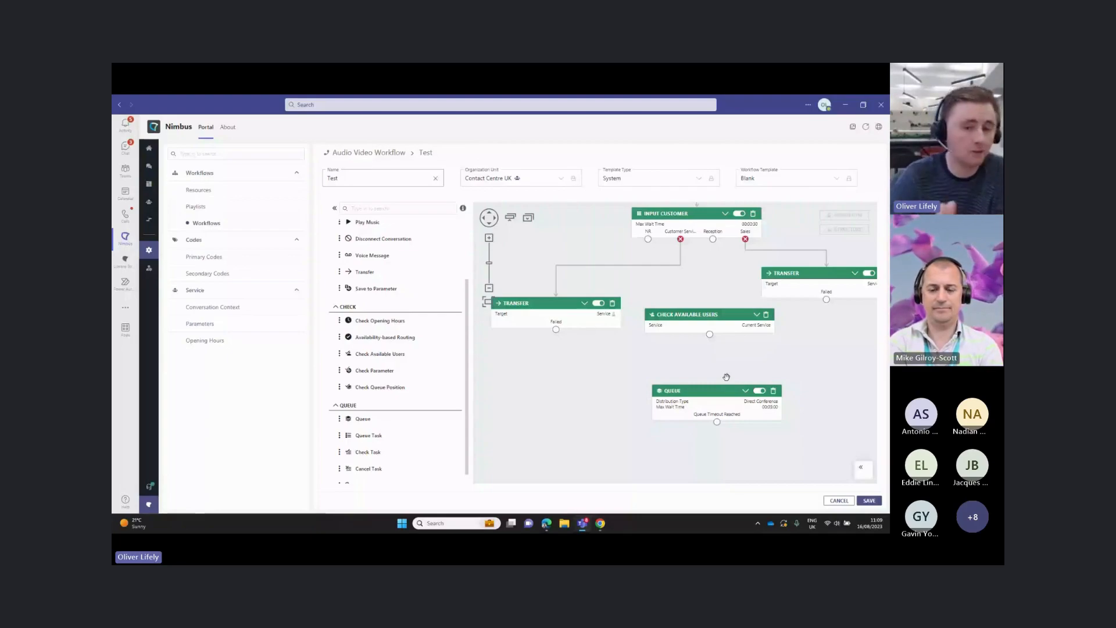
# Add a Check Queue Position step above the Queue step and arrange both cards.
pyautogui.moveTo(717, 391); pyautogui.dragTo(734, 377)
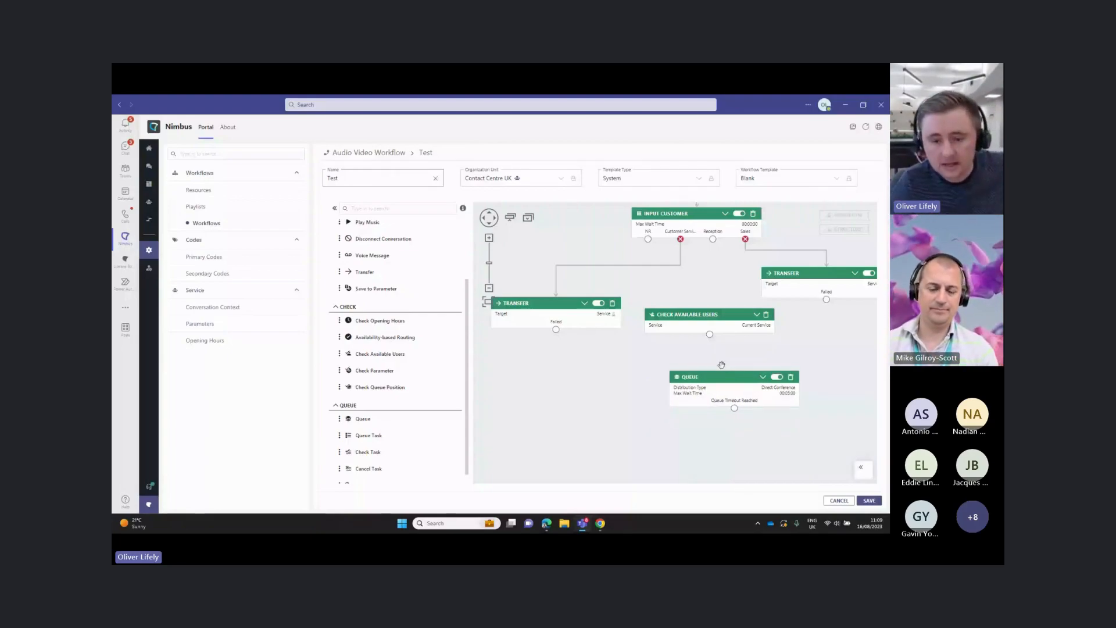
pyautogui.moveTo(708, 315)
pyautogui.mouseDown()
pyautogui.moveTo(469, 377)
pyautogui.moveTo(715, 332)
pyautogui.mouseUp()
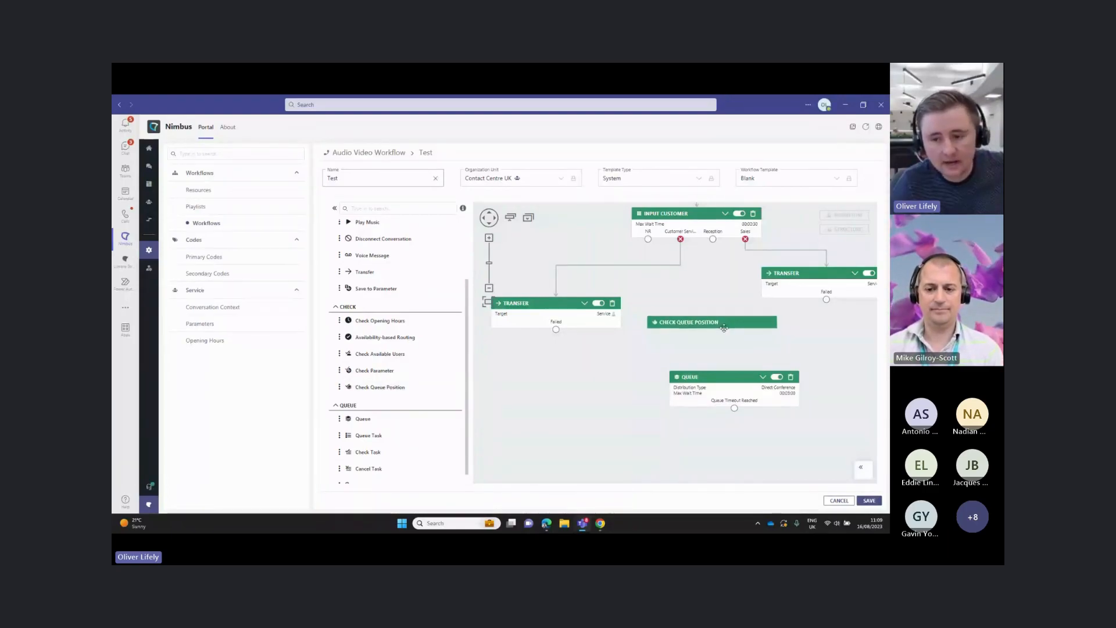
pyautogui.moveTo(719, 378); pyautogui.dragTo(720, 388)
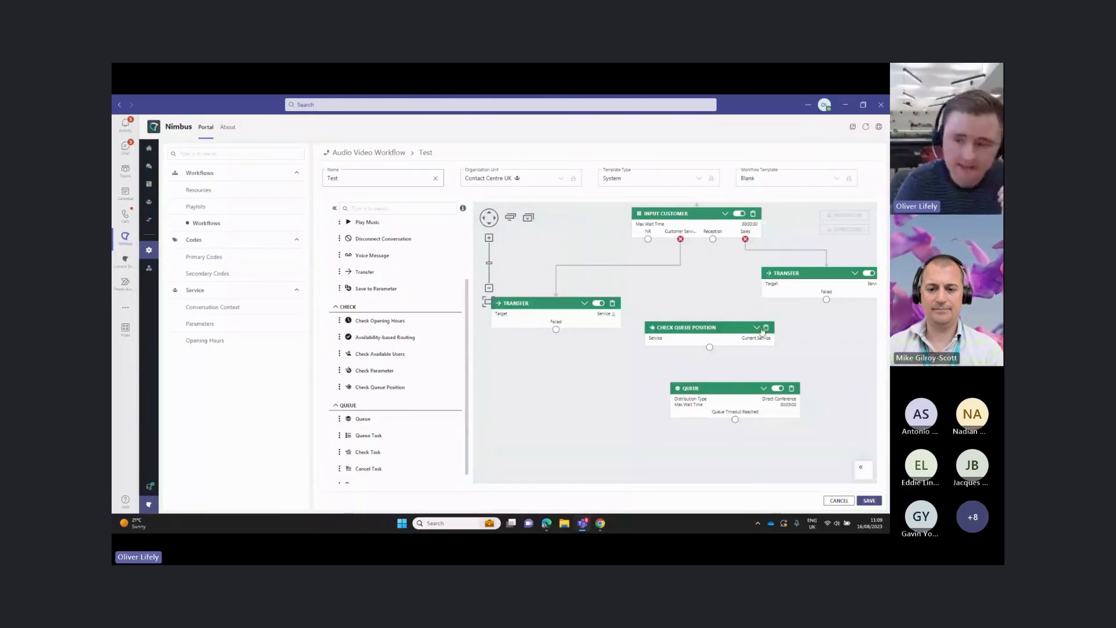
pyautogui.moveTo(711, 325); pyautogui.dragTo(722, 320)
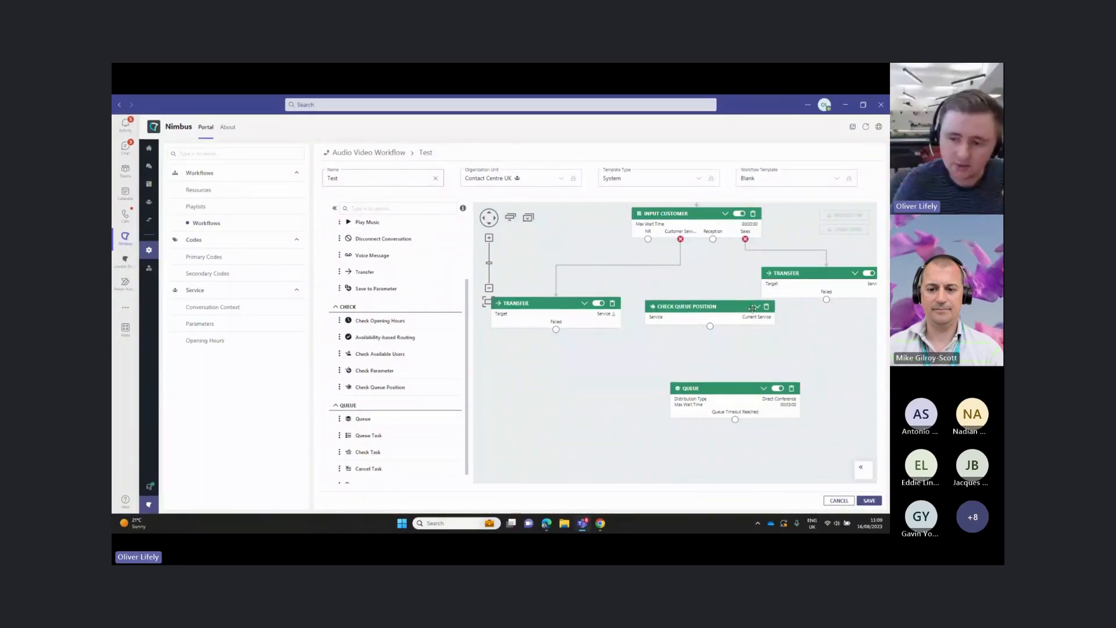
# Set the Check Queue Position custom parameter to CallMeBack and connect Reception to it.
pyautogui.click(753, 311)
pyautogui.click(702, 359)
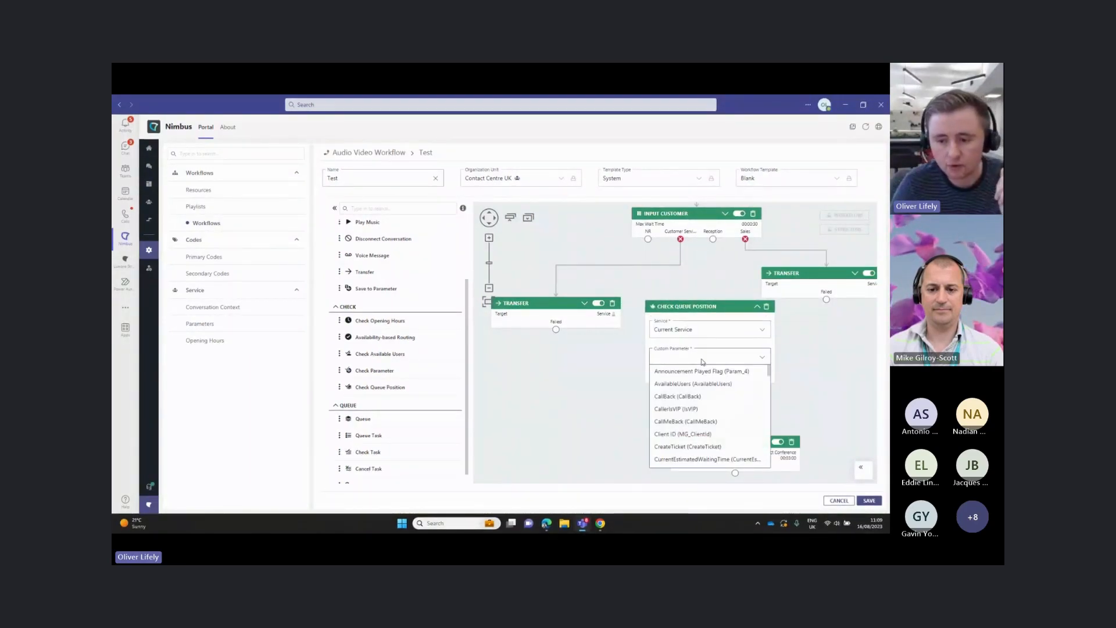
pyautogui.click(694, 422)
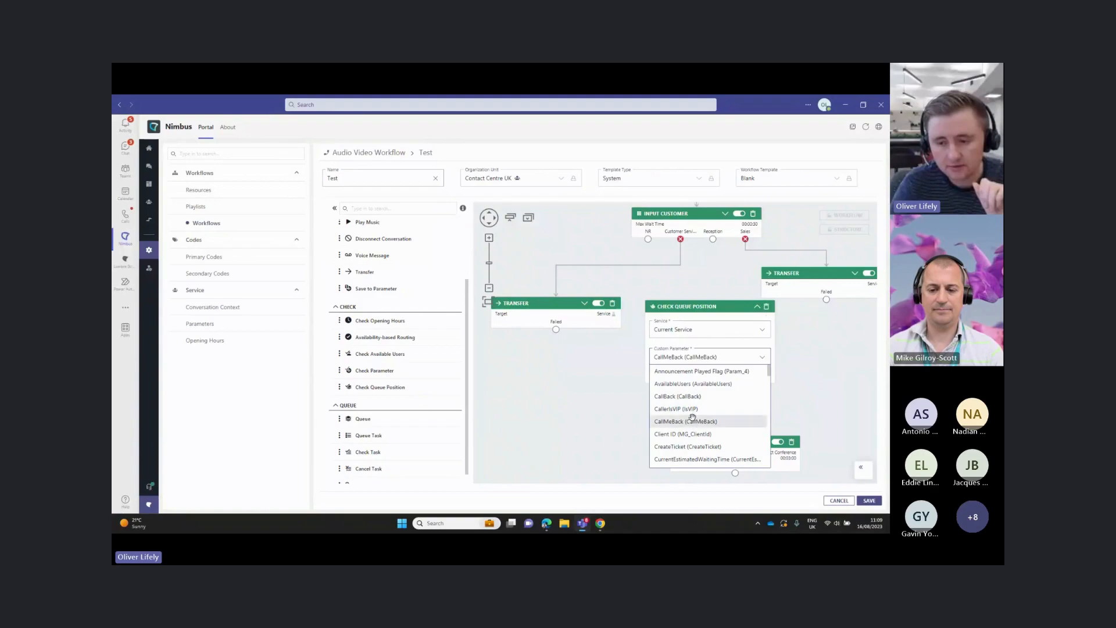
pyautogui.moveTo(713, 240); pyautogui.dragTo(713, 307)
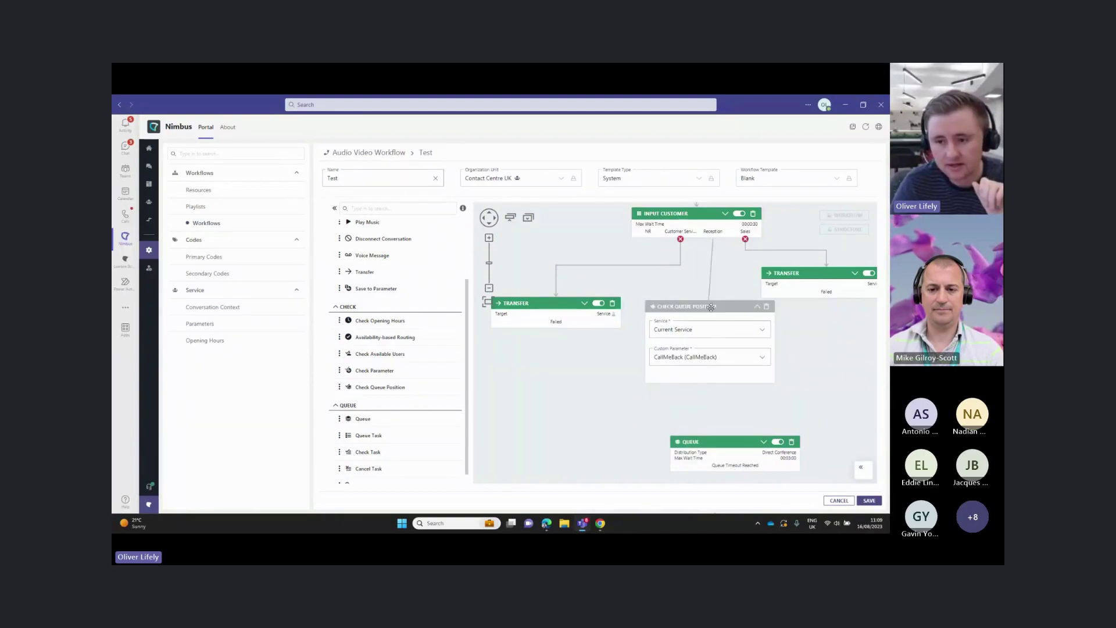
pyautogui.click(758, 308)
pyautogui.moveTo(718, 453)
pyautogui.mouseDown()
pyautogui.moveTo(718, 396)
pyautogui.moveTo(691, 423)
pyautogui.mouseUp()
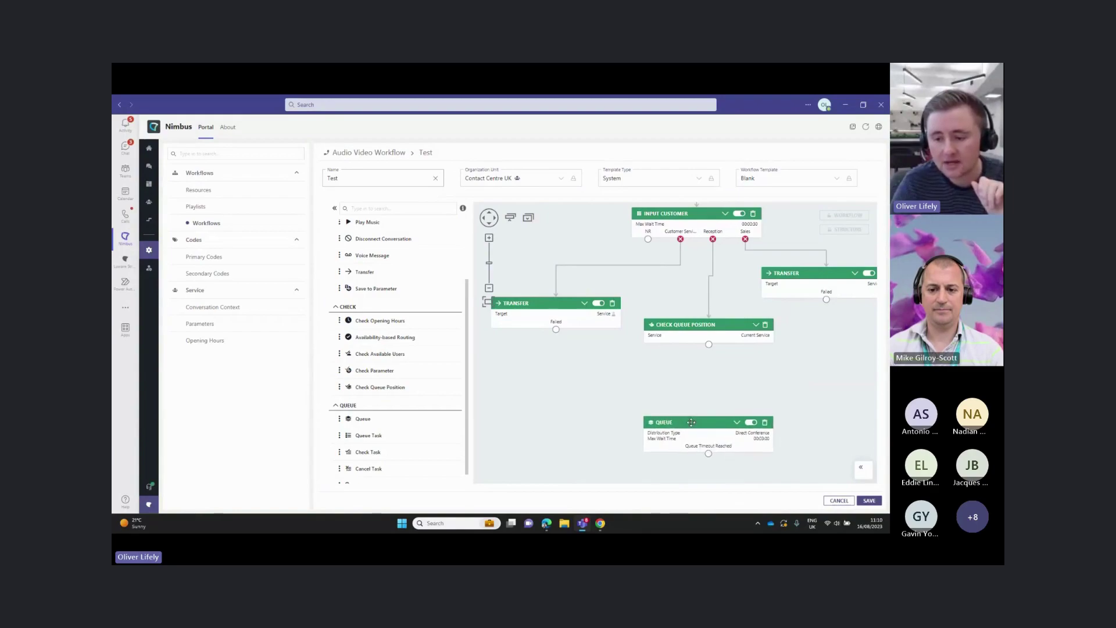
# Delete the Queue step and add an Announcement step below Check Queue Position.
pyautogui.click(767, 424)
pyautogui.scroll(3, 392, 348)
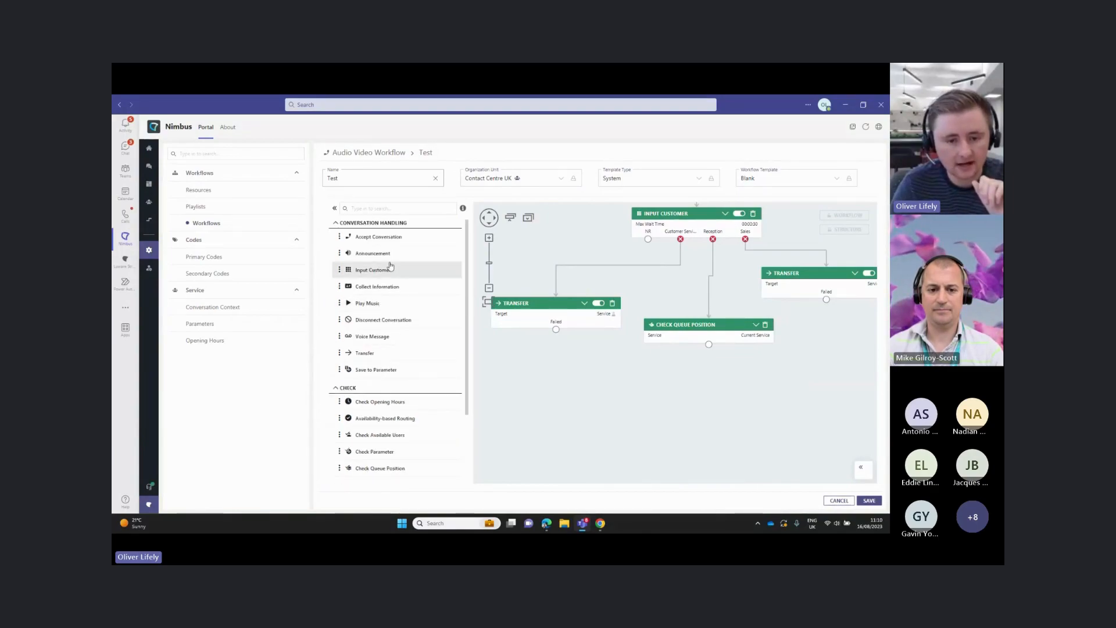
pyautogui.moveTo(390, 269); pyautogui.dragTo(701, 385)
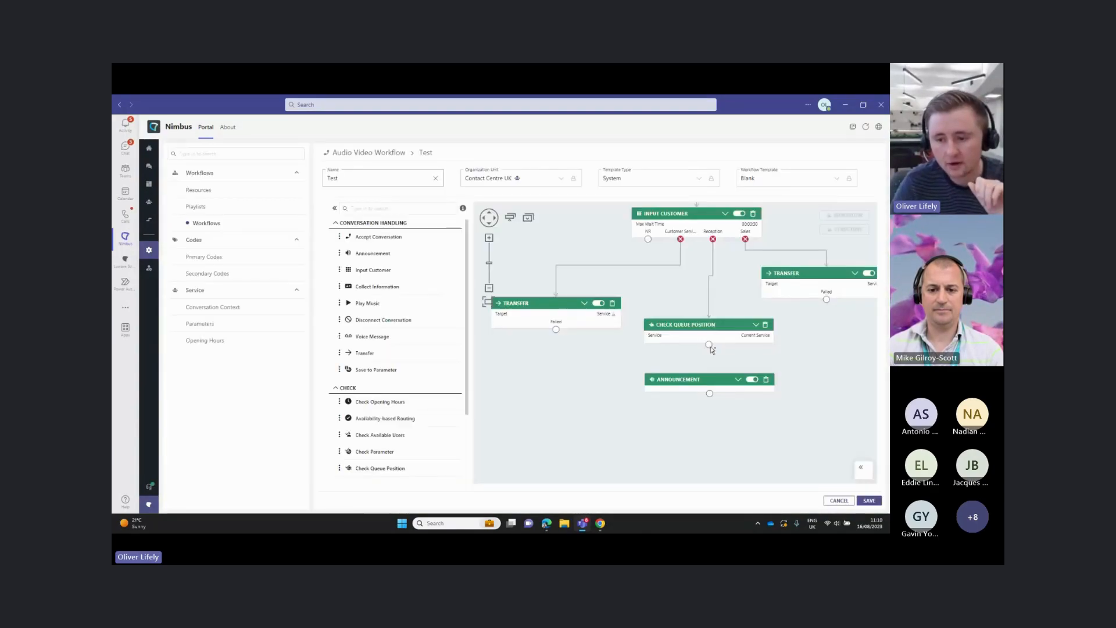
pyautogui.click(739, 382)
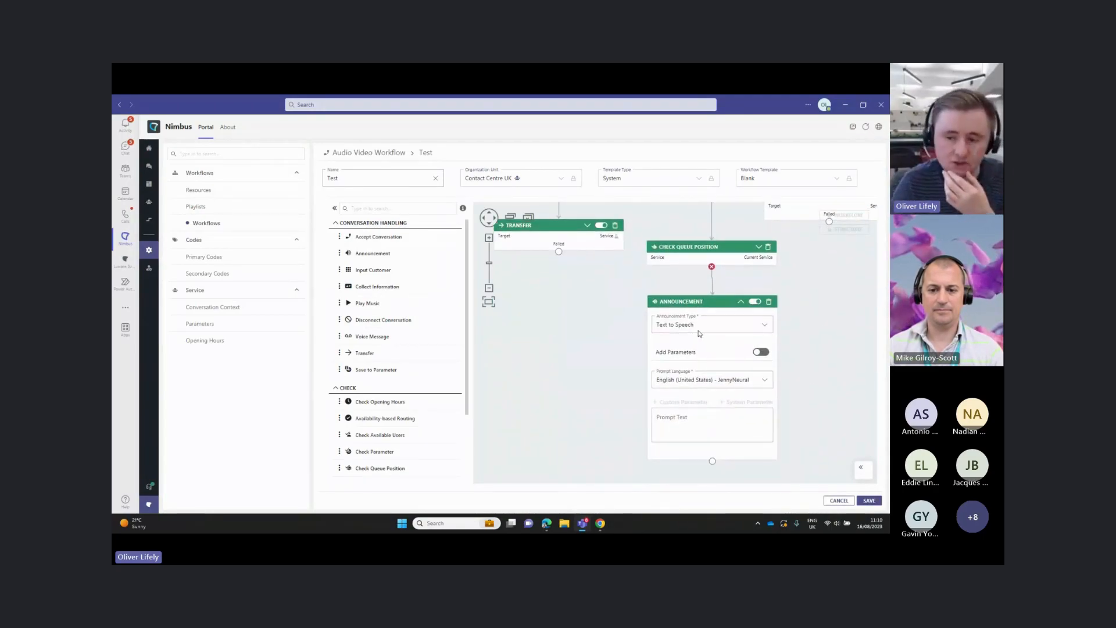
# Start the Announcement prompt text with Add Parameters enabled, then collapse its settings.
pyautogui.click(664, 419)
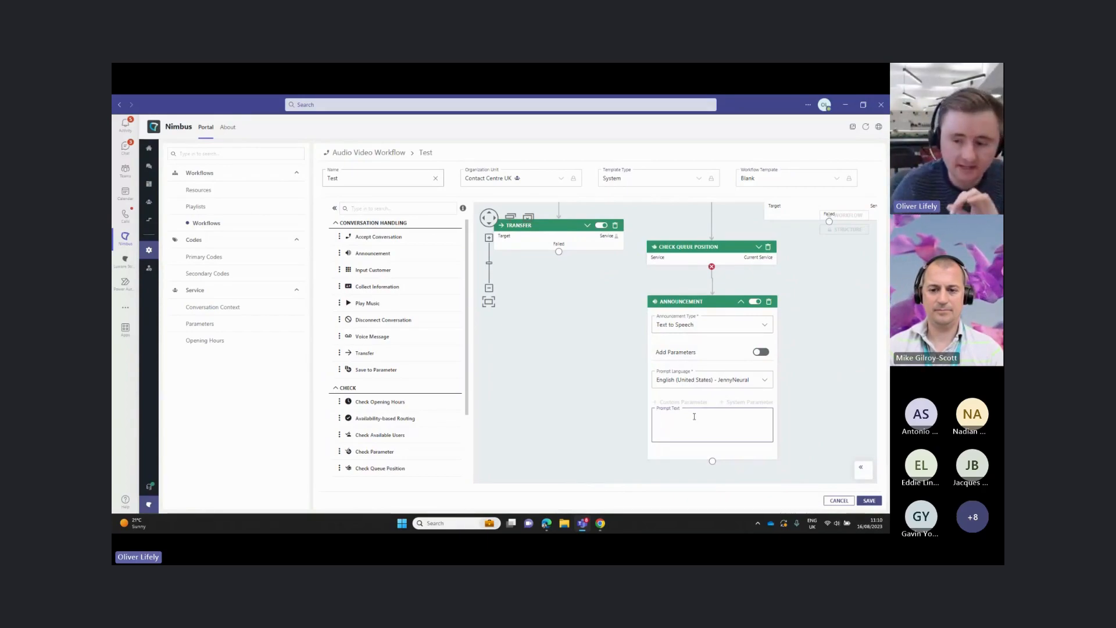
pyautogui.click(760, 352)
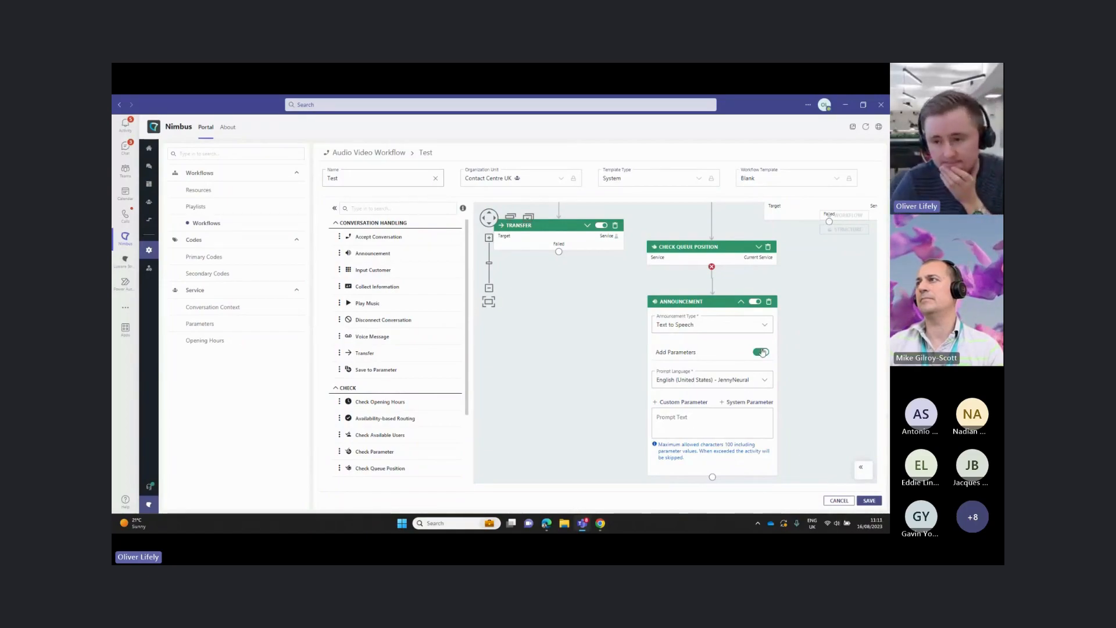
pyautogui.click(741, 301)
# Add a Collect Information step and connect the Reception output to it.
pyautogui.moveTo(724, 288)
pyautogui.mouseDown()
pyautogui.moveTo(725, 403)
pyautogui.moveTo(742, 334)
pyautogui.mouseUp()
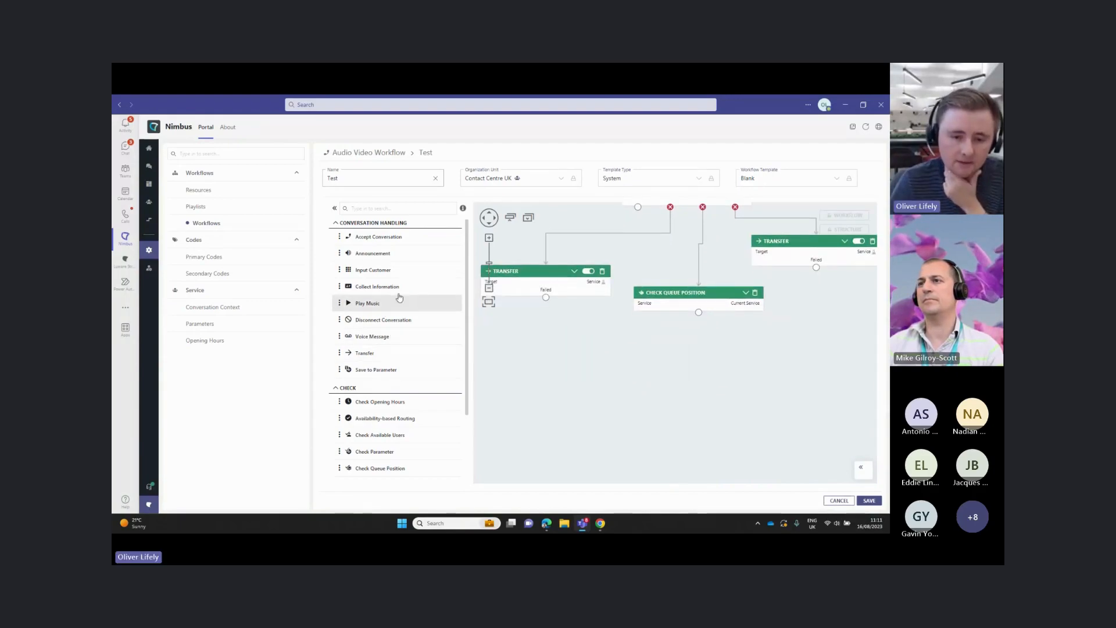
pyautogui.moveTo(377, 285); pyautogui.dragTo(698, 336)
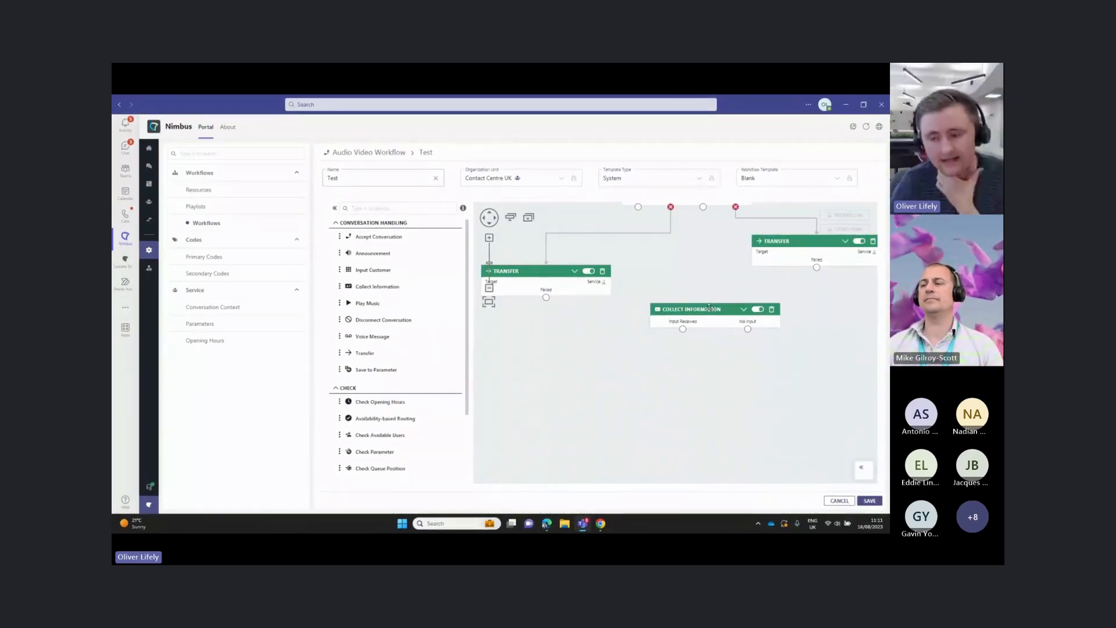
pyautogui.moveTo(708, 332); pyautogui.dragTo(697, 366)
pyautogui.moveTo(695, 243); pyautogui.dragTo(693, 343)
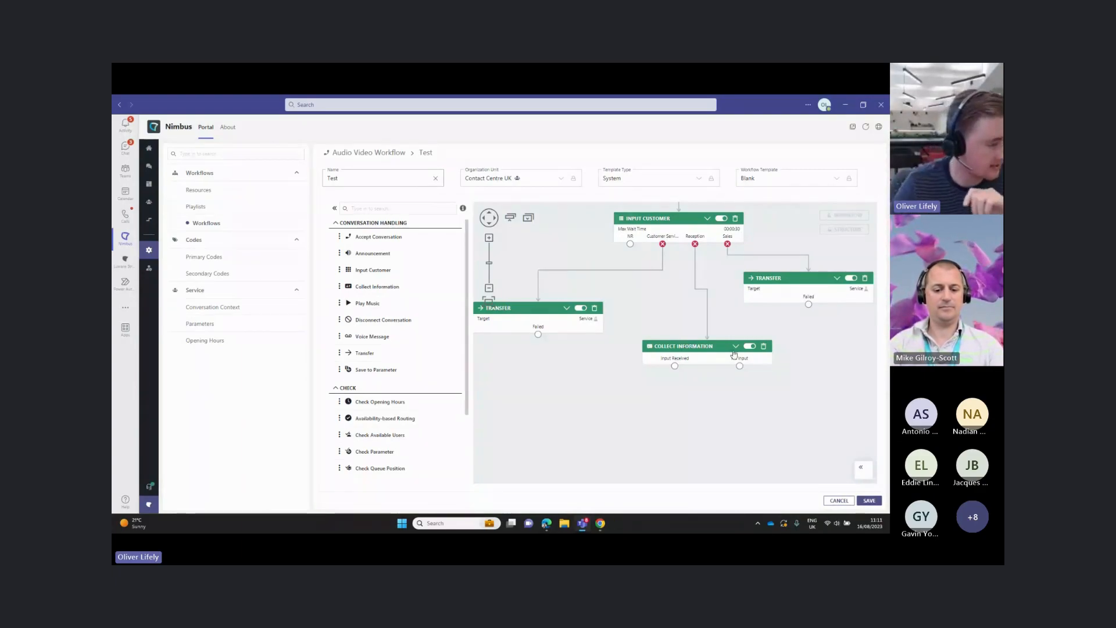
# Review the Collect Information settings and add a Check Parameter step below it.
pyautogui.click(734, 347)
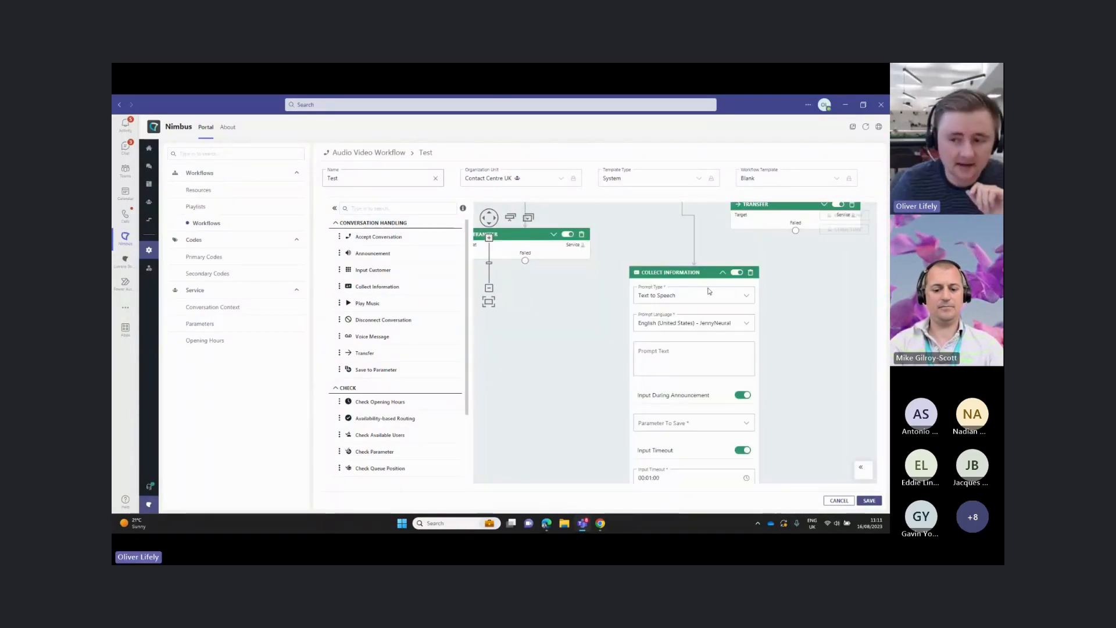
pyautogui.click(722, 274)
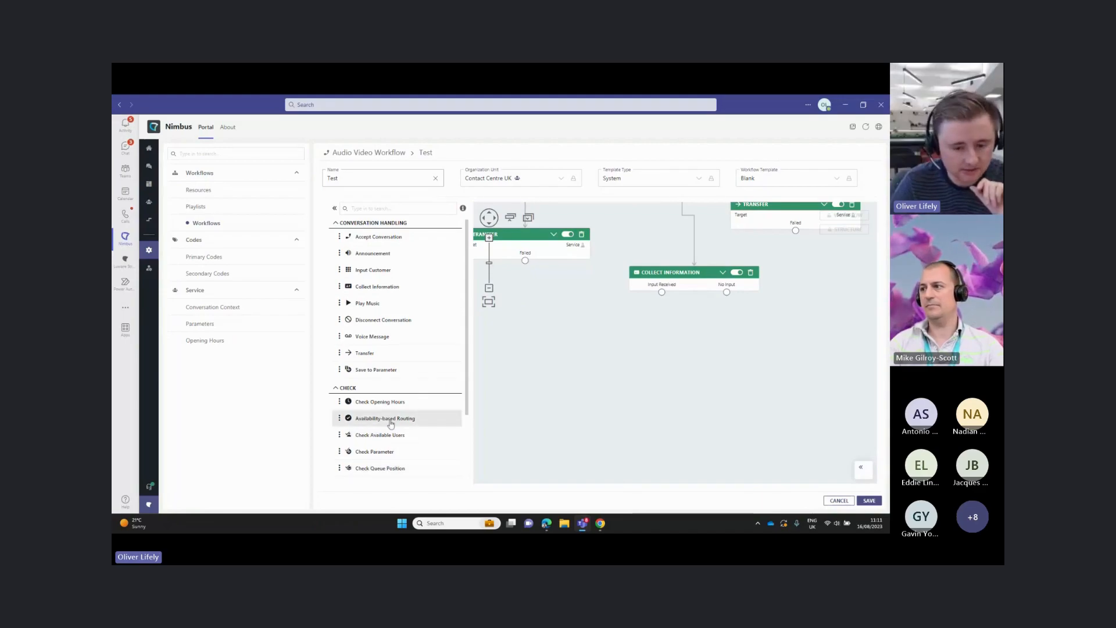
pyautogui.moveTo(403, 457); pyautogui.dragTo(689, 336)
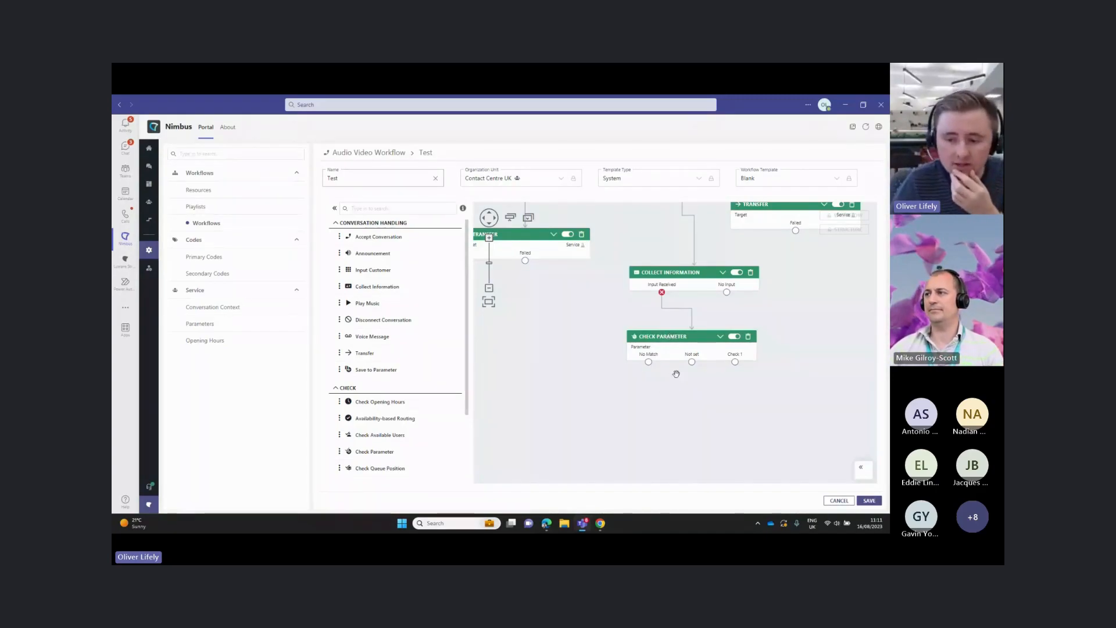
pyautogui.scroll(-3, 671, 335)
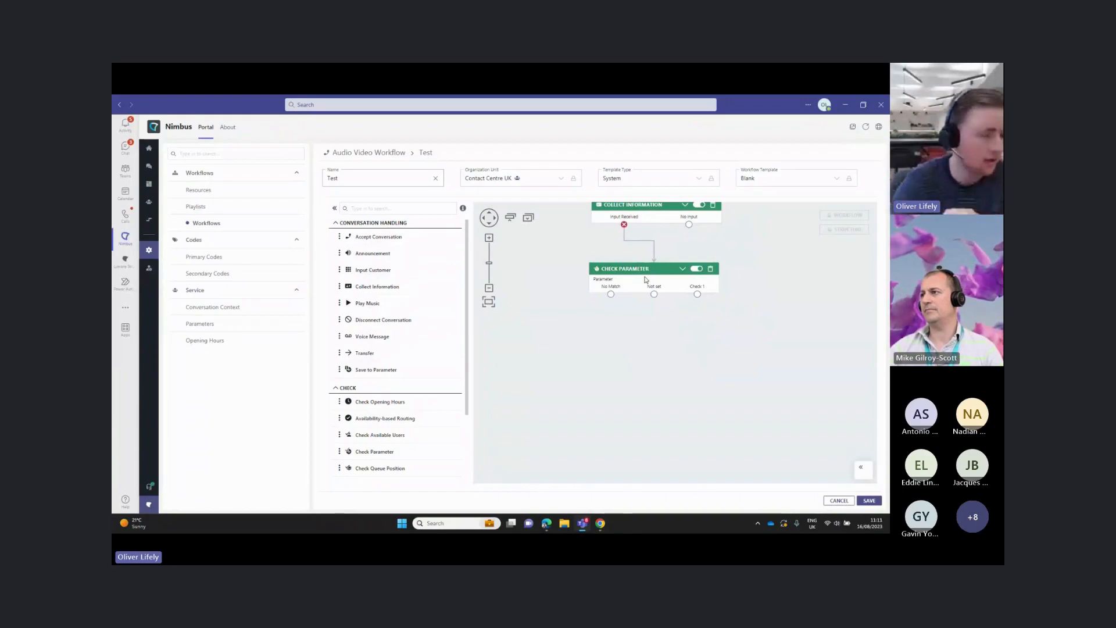
pyautogui.moveTo(645, 244); pyautogui.dragTo(722, 317)
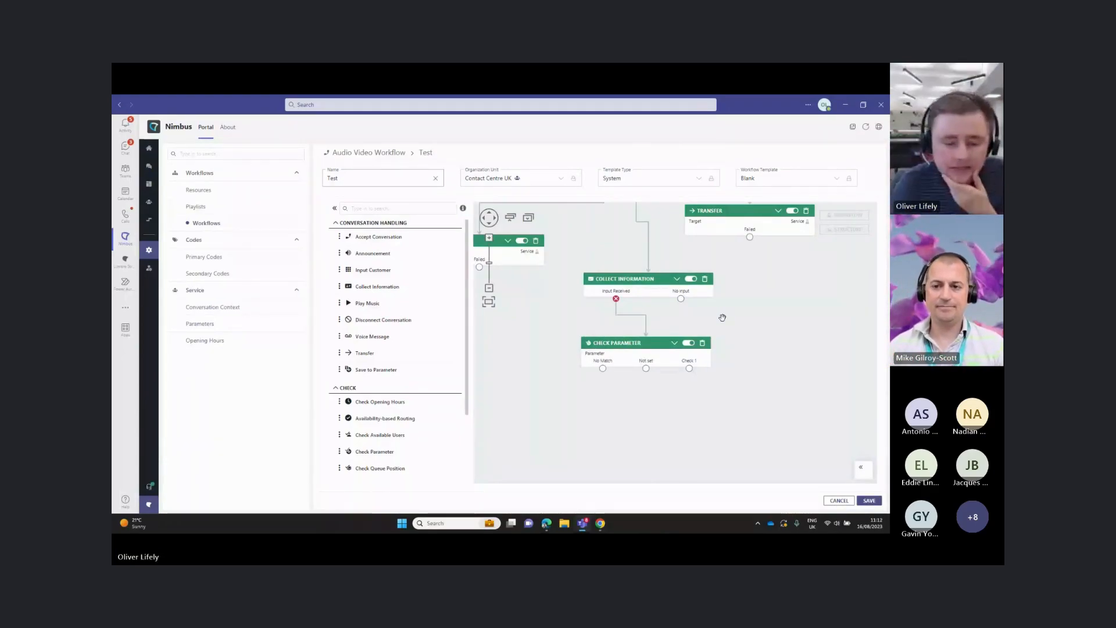
pyautogui.scroll(-1, 723, 318)
pyautogui.scroll(-1, 431, 369)
# Delete the Check Parameter and Collect Information steps from the workflow.
pyautogui.click(702, 309)
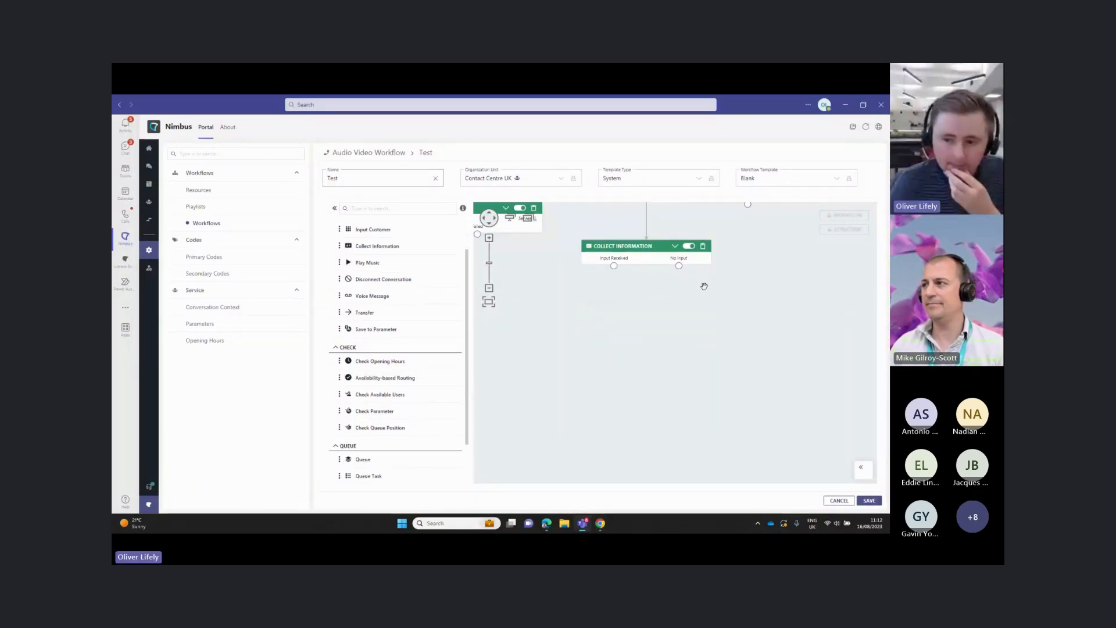
pyautogui.click(703, 246)
pyautogui.moveTo(723, 306); pyautogui.dragTo(558, 379)
pyautogui.scroll(2, 384, 297)
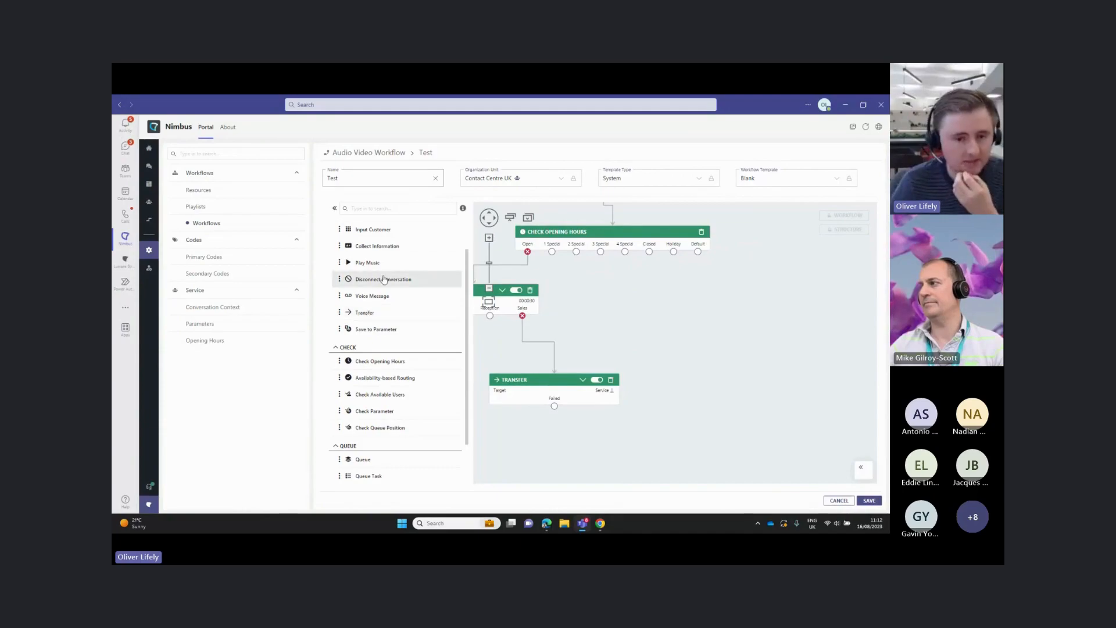
# Add an Announcement step fed by the Closed output of Check Opening Hours.
pyautogui.moveTo(373, 253); pyautogui.dragTo(680, 300)
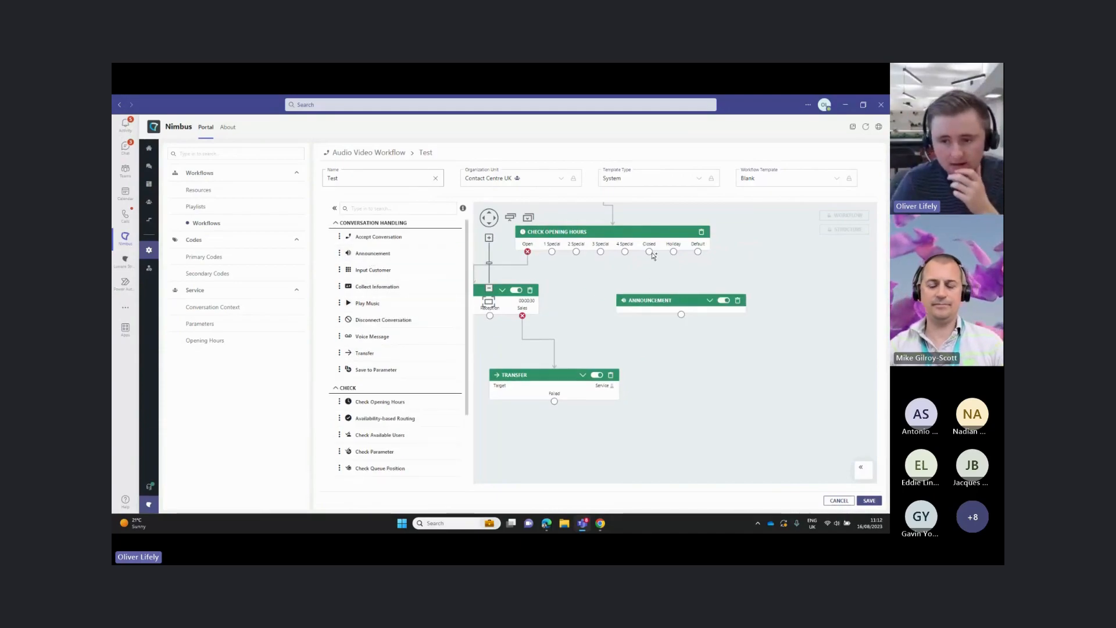
pyautogui.moveTo(652, 252); pyautogui.dragTo(671, 296)
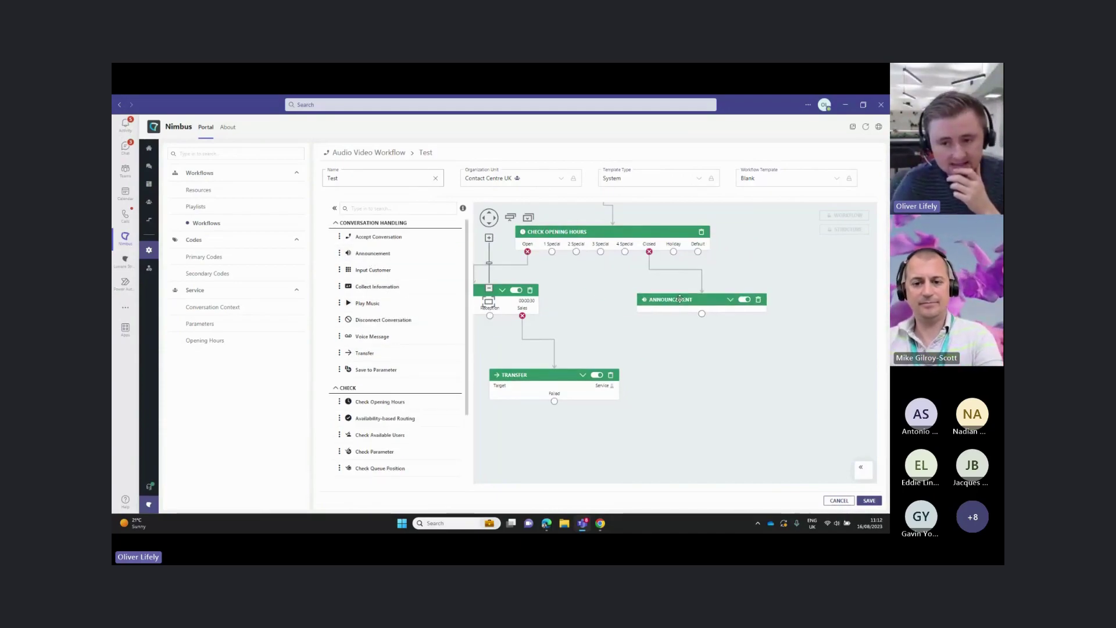
pyautogui.click(736, 297)
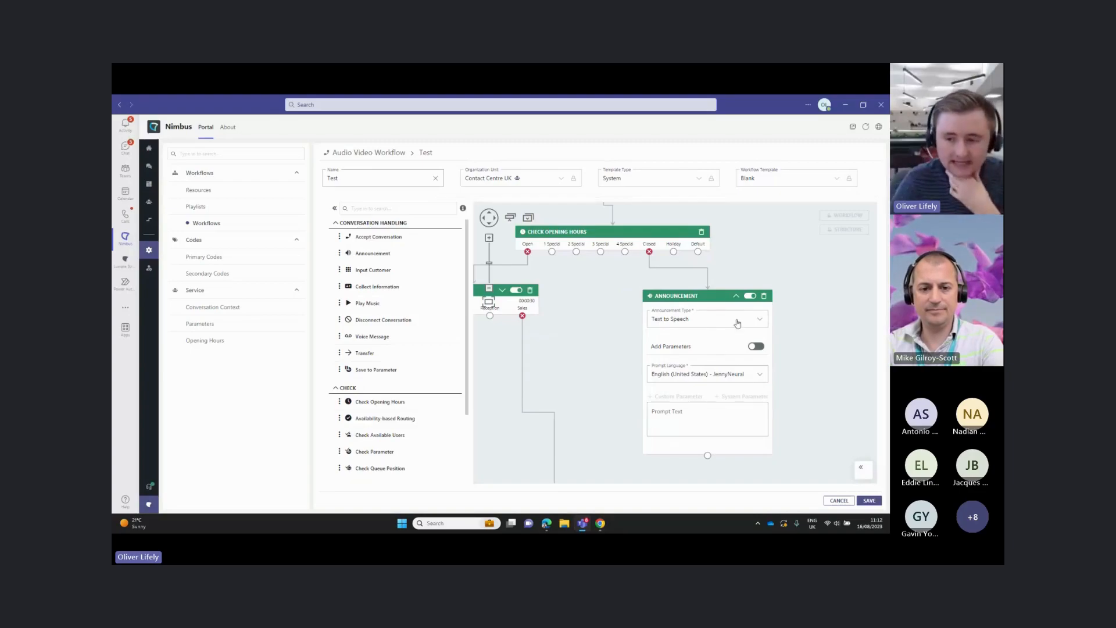
pyautogui.click(737, 297)
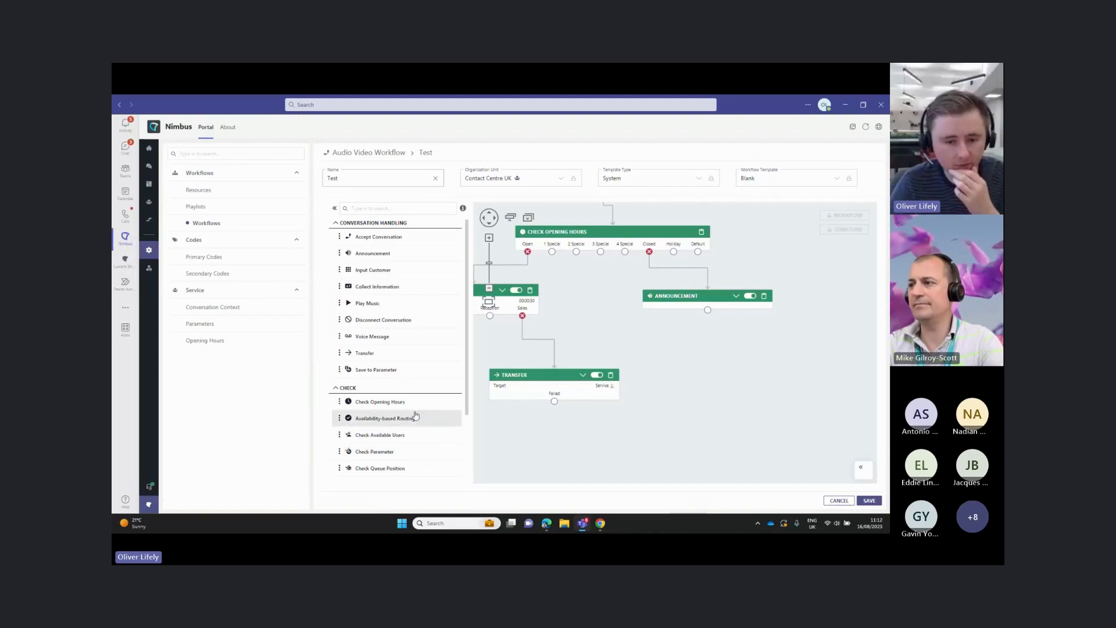
# Add a Voice Message step after the Closed-branch Announcement.
pyautogui.moveTo(373, 336)
pyautogui.mouseDown()
pyautogui.moveTo(743, 358)
pyautogui.moveTo(728, 338)
pyautogui.mouseUp()
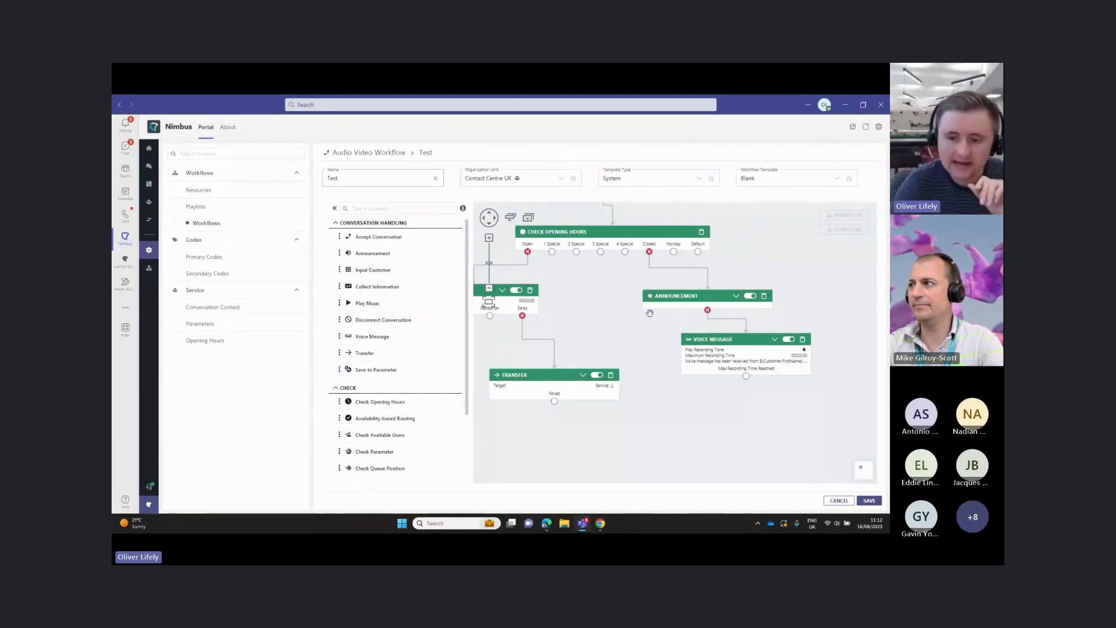
pyautogui.moveTo(494, 375)
pyautogui.mouseDown()
pyautogui.moveTo(563, 352)
pyautogui.moveTo(563, 379)
pyautogui.mouseUp()
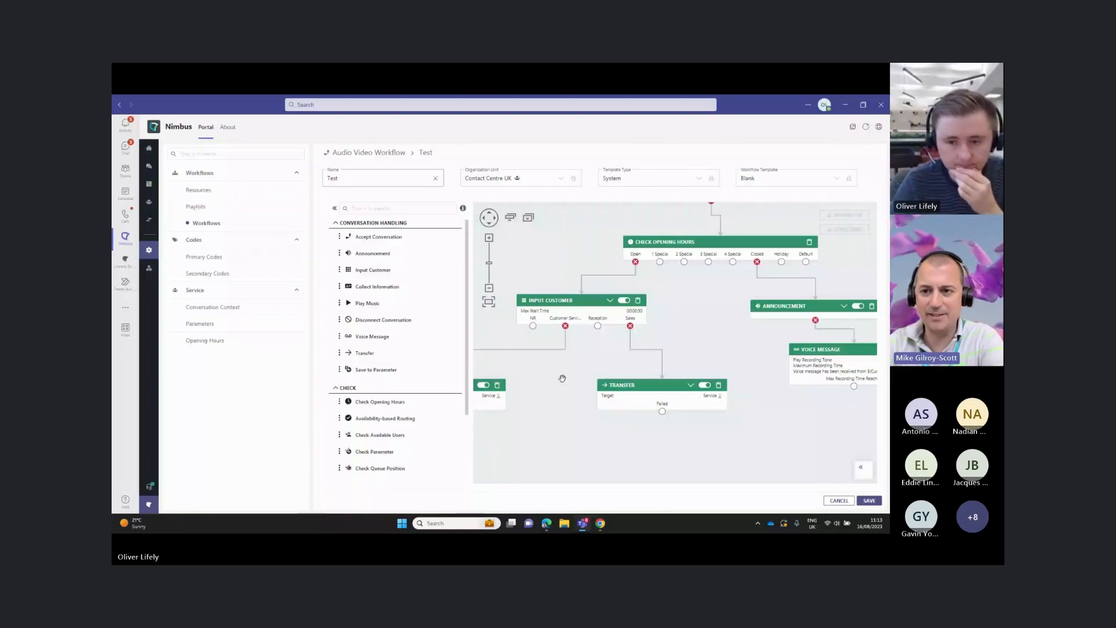
pyautogui.scroll(-3, 561, 378)
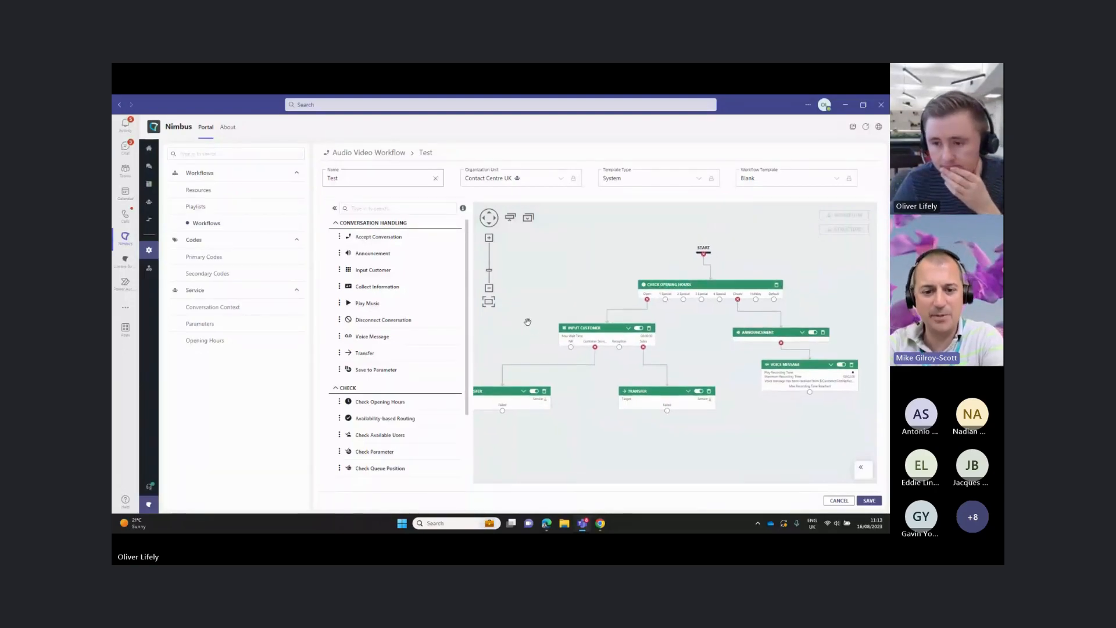
# Move both Transfer nodes into tidier positions beneath Input Customer.
pyautogui.moveTo(521, 367); pyautogui.dragTo(543, 356)
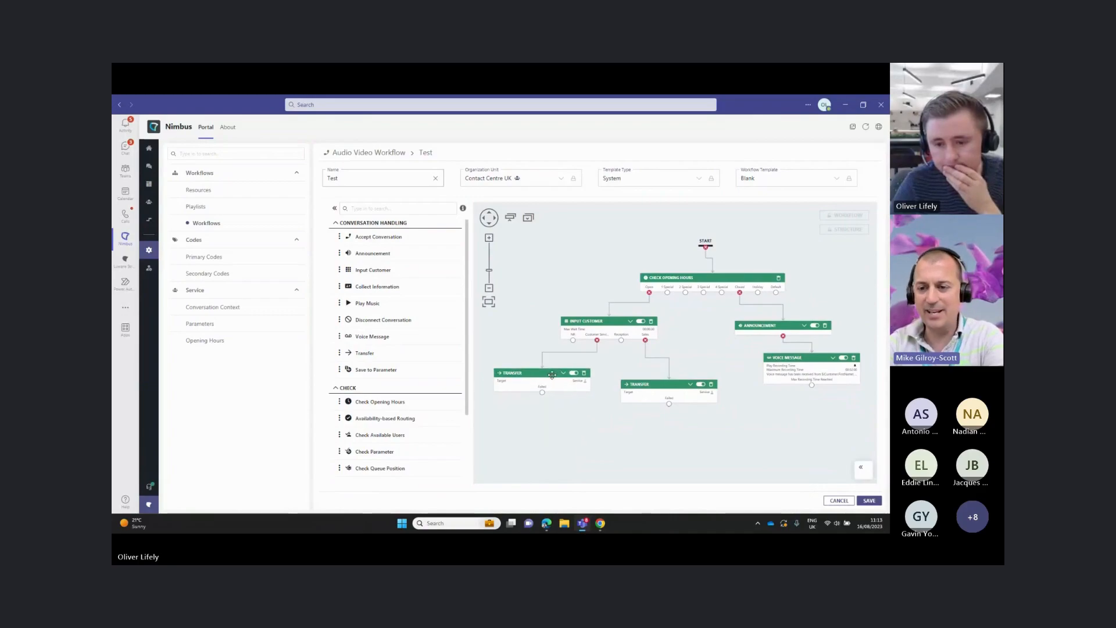
pyautogui.moveTo(630, 384); pyautogui.dragTo(664, 366)
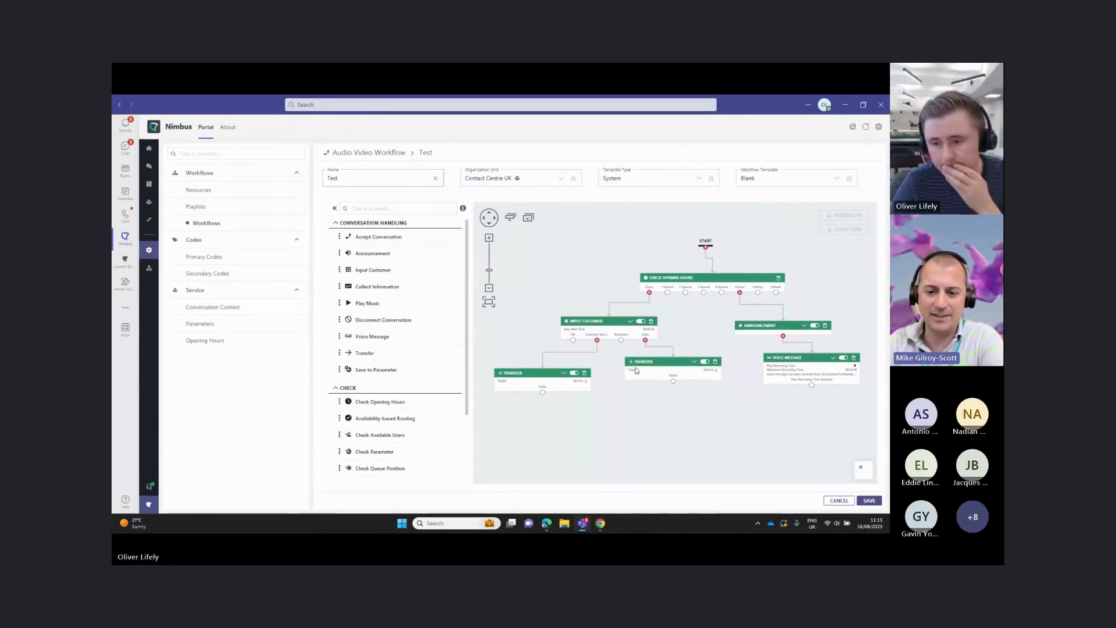